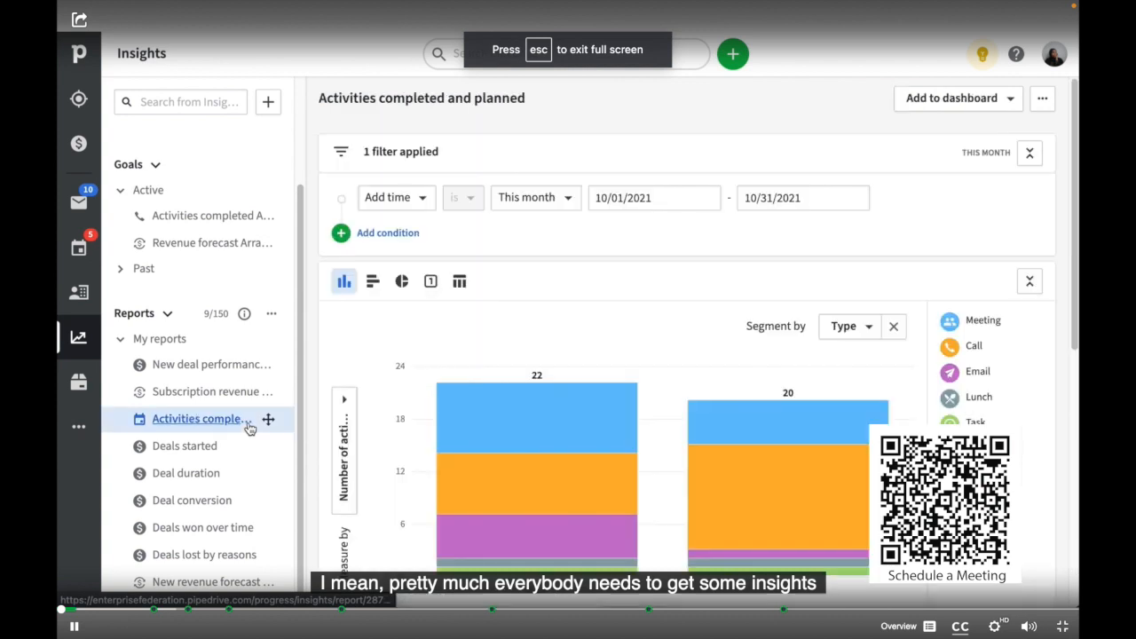
- Look through the Deal duration, Deals won over time and Deals started reports
left_click(230, 475)
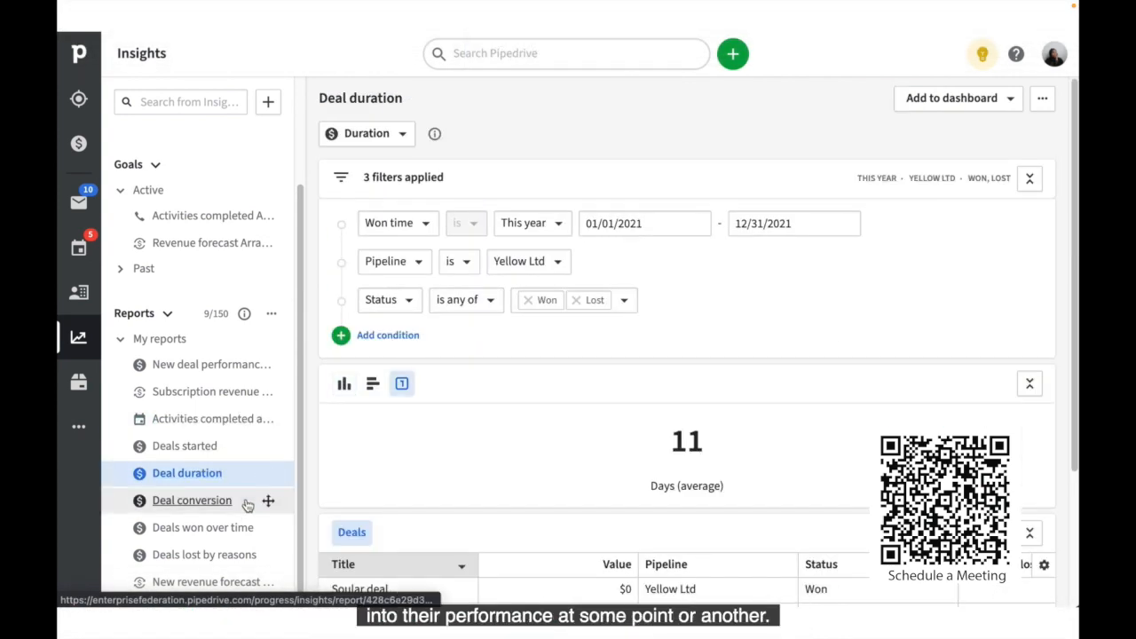
left_click(265, 530)
scroll(455, 478, "down", 1)
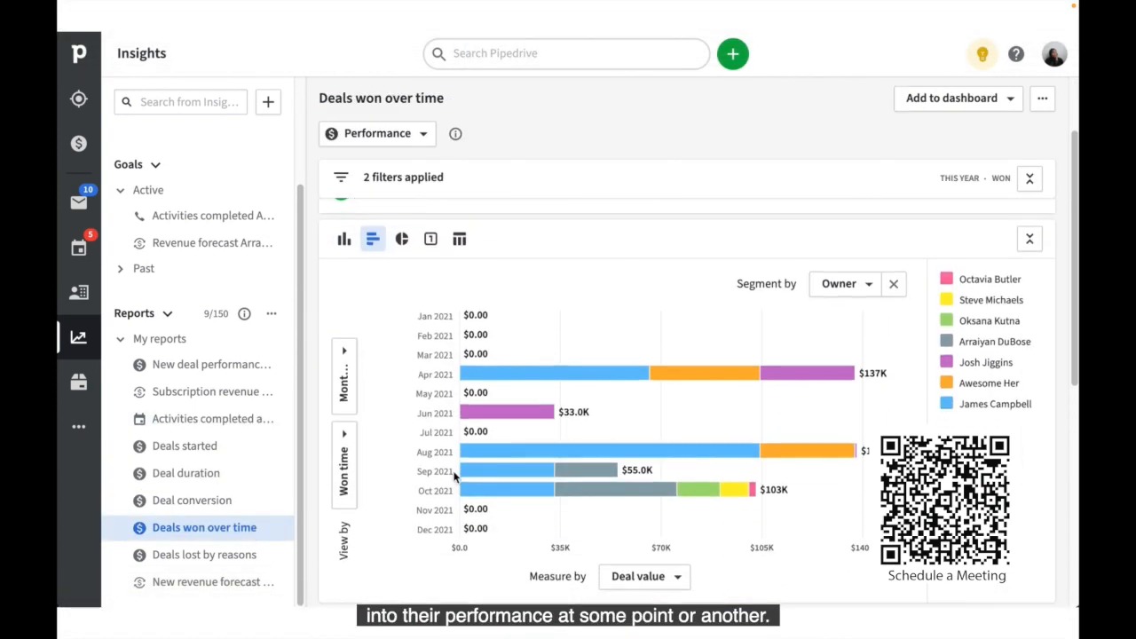
left_click(250, 448)
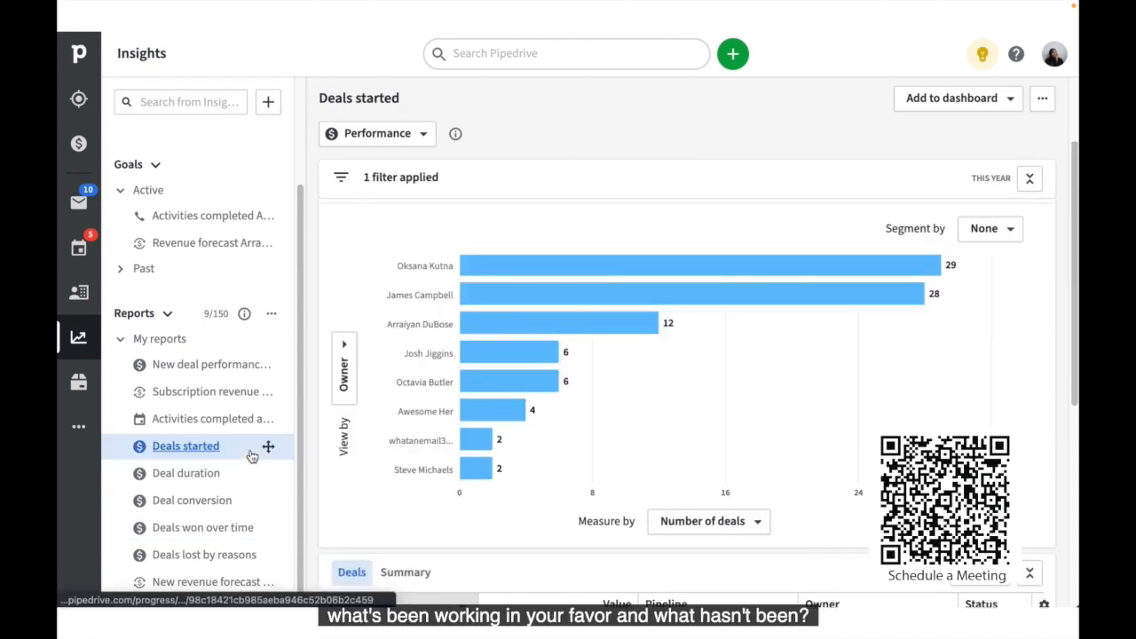
scroll(351, 494, "down", 1)
scroll(351, 488, "up", 2)
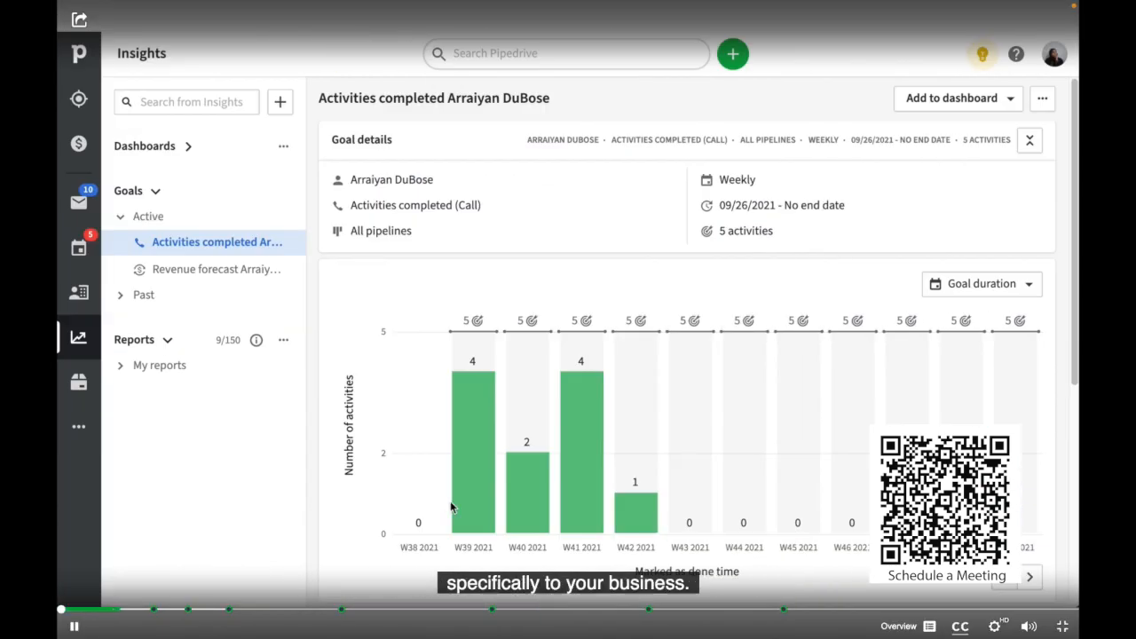
- Look over My dashboard and copy its public link named Shared with accounting
mouse_move(468, 530)
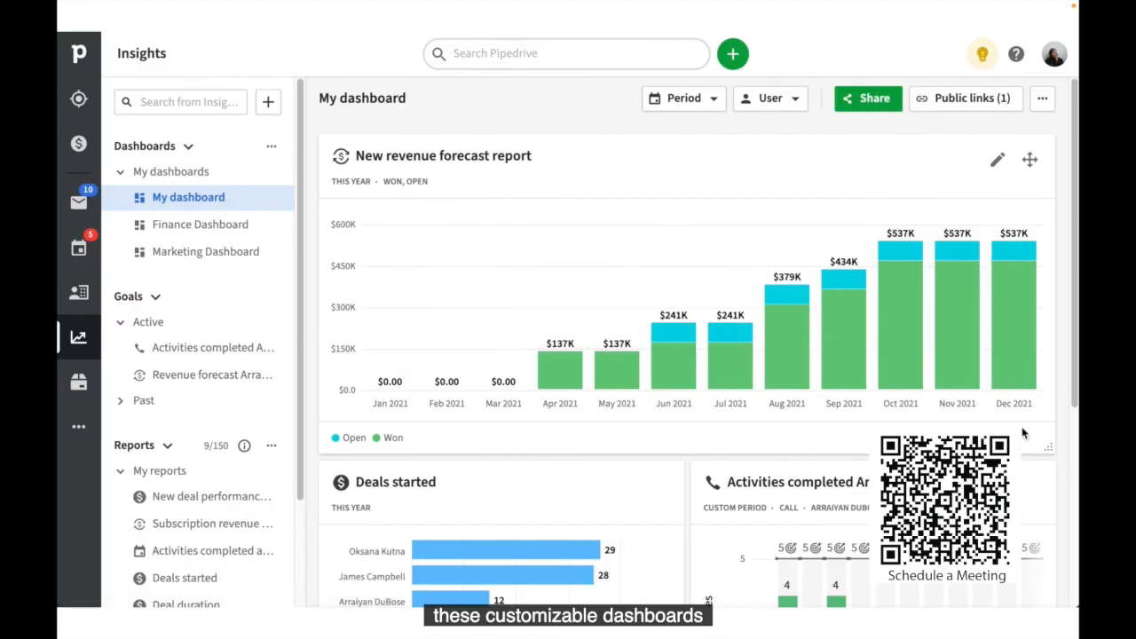
scroll(1026, 439, "down", 5)
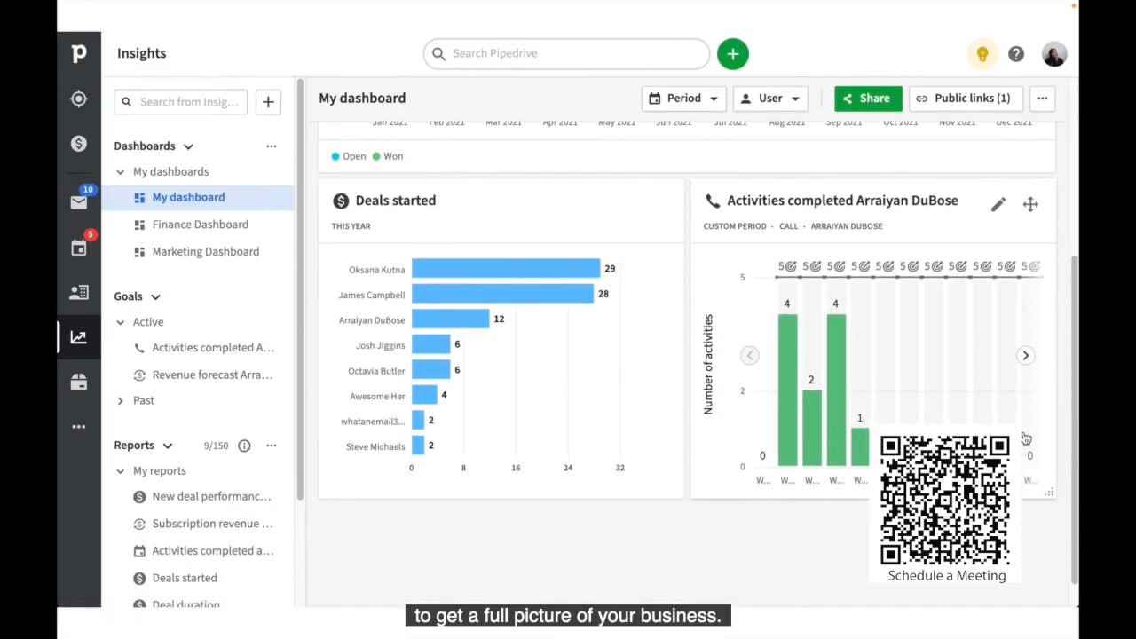
scroll(1025, 439, "up", 3)
left_click(957, 100)
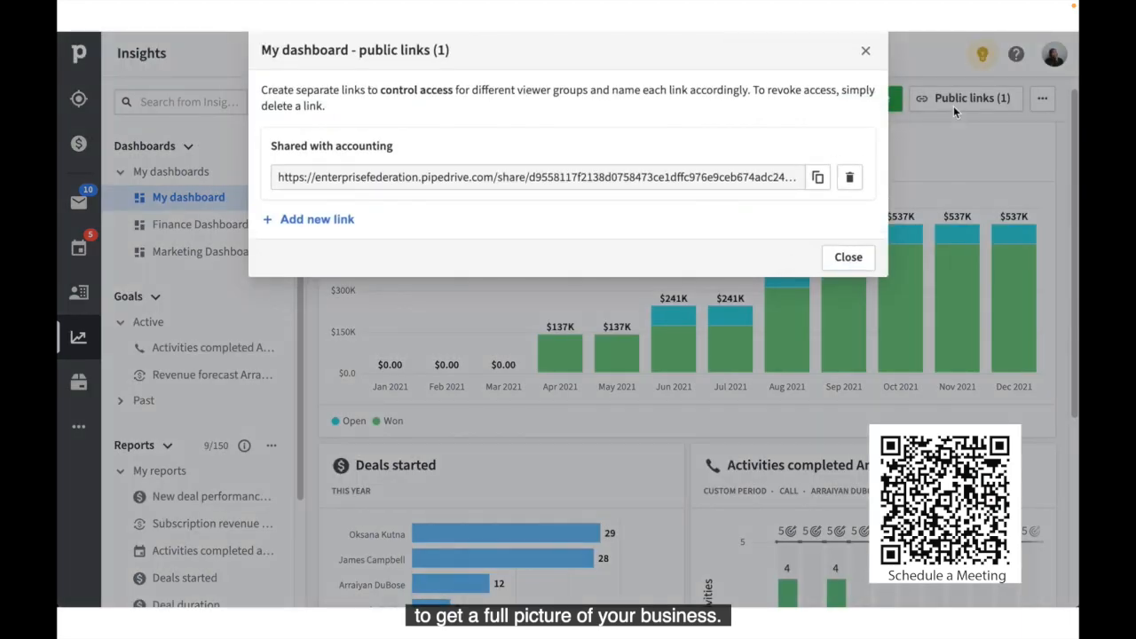
left_click(818, 182)
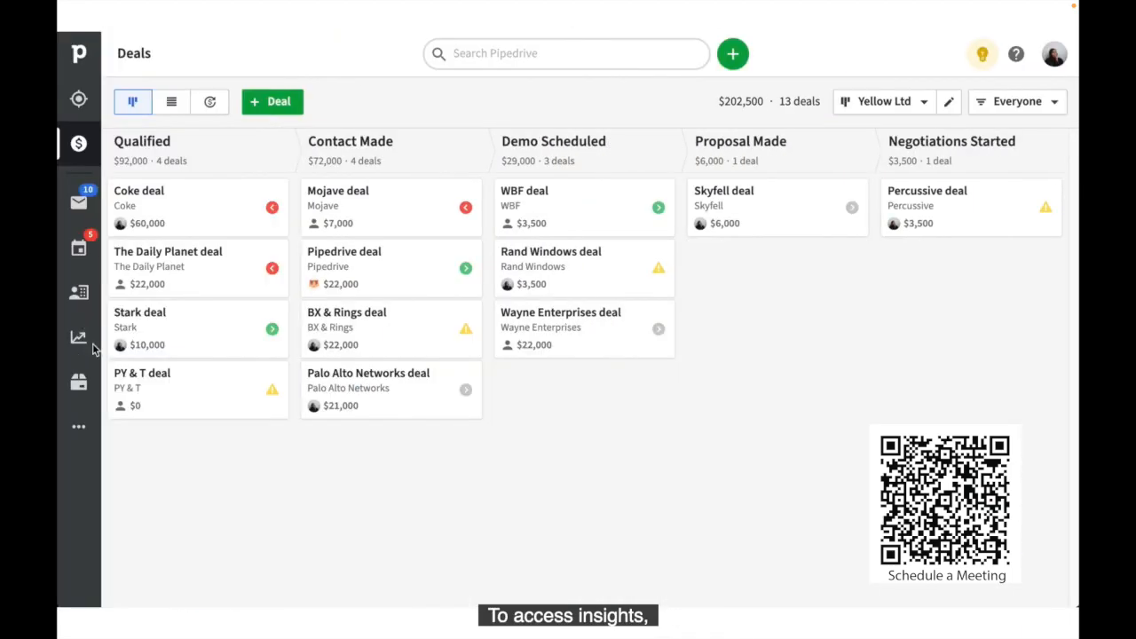
- Go to Insights, reduce the list to the Goals section, and view the active Activities completed goal
left_click(78, 337)
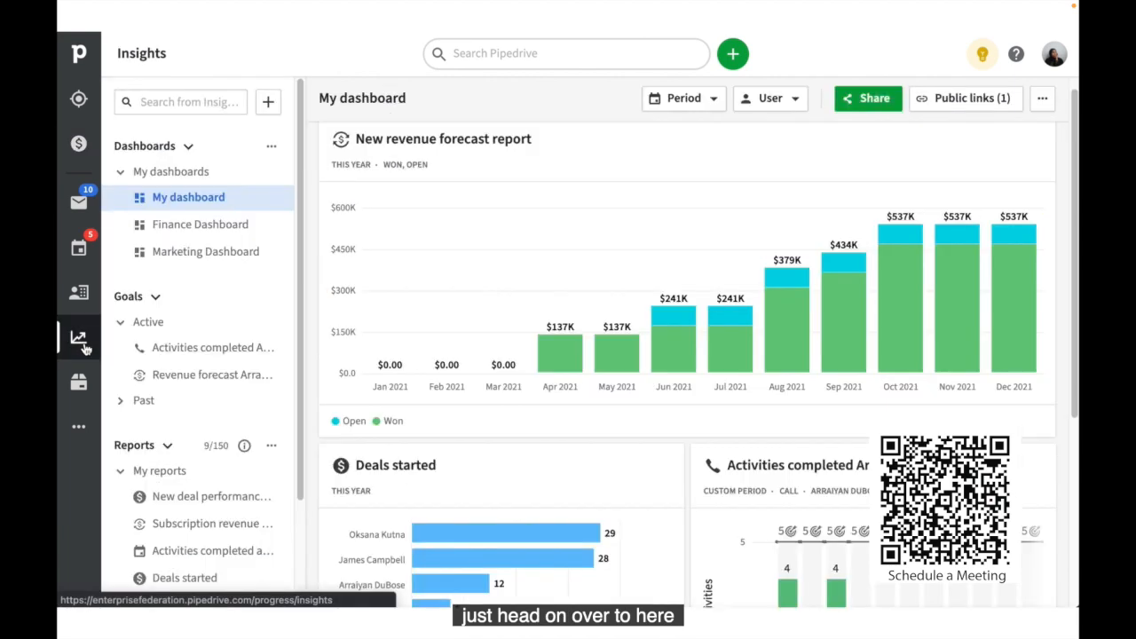
left_click(188, 148)
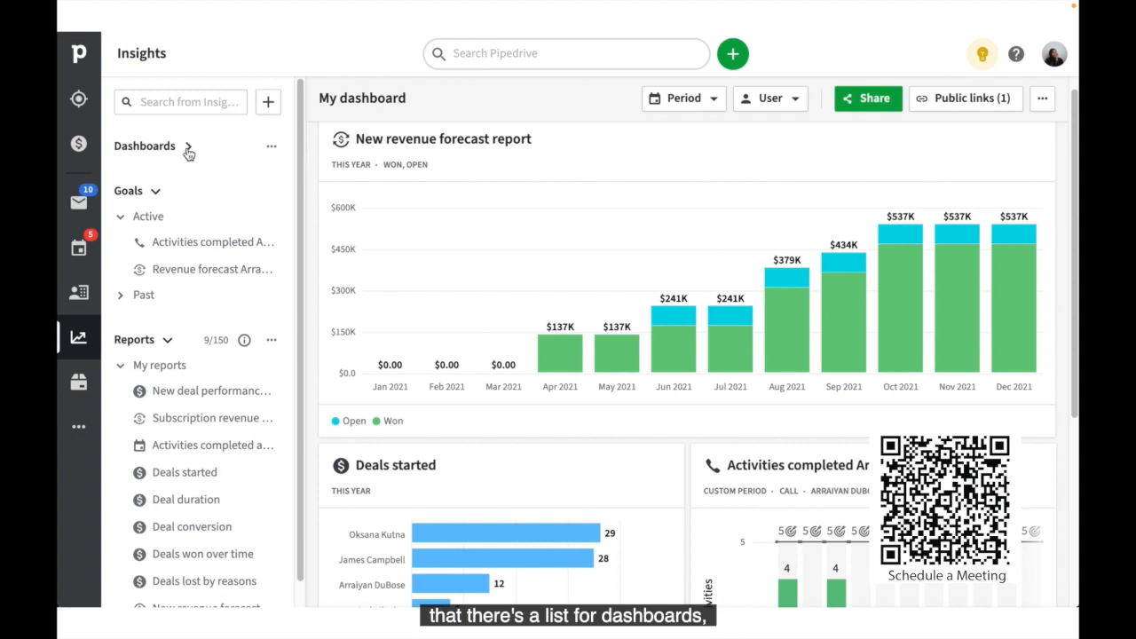
left_click(155, 195)
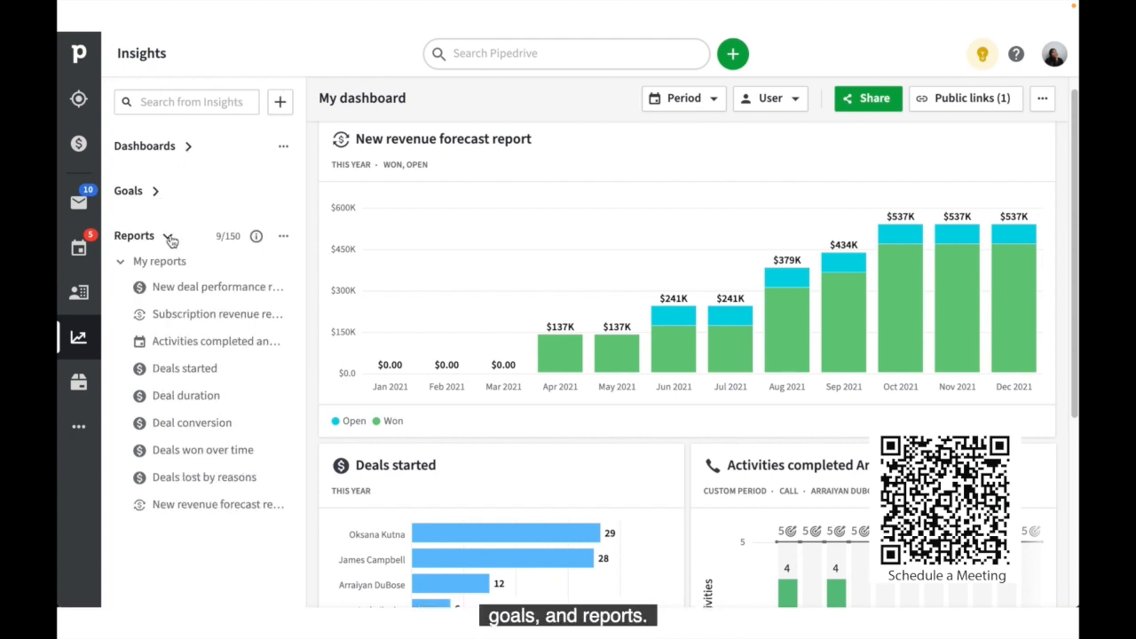
left_click(169, 238)
left_click(156, 191)
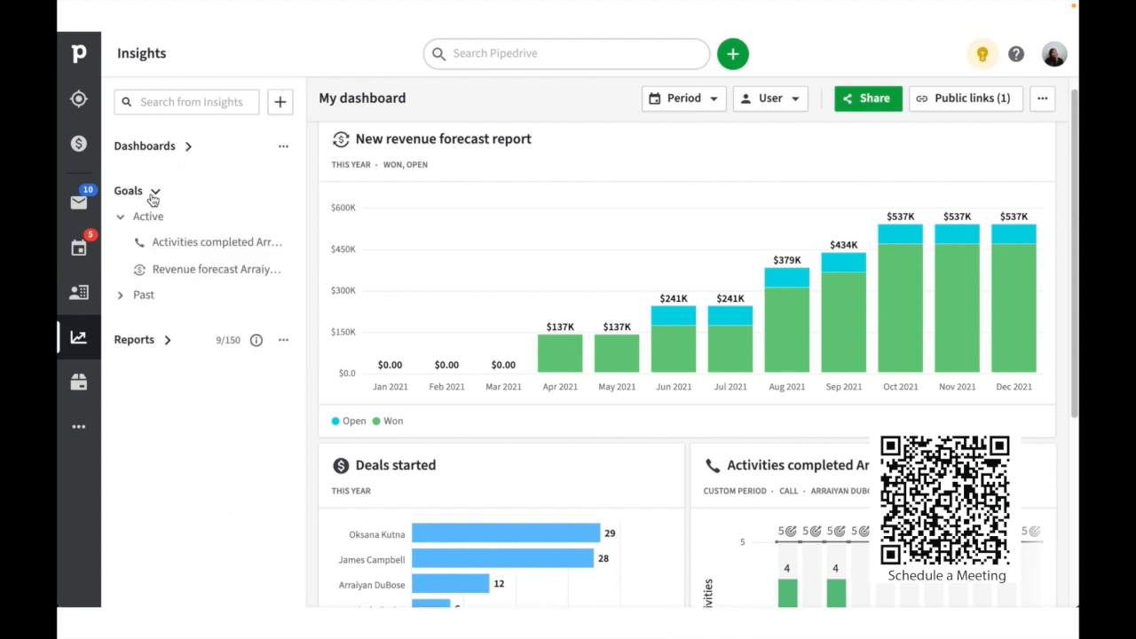
left_click(238, 244)
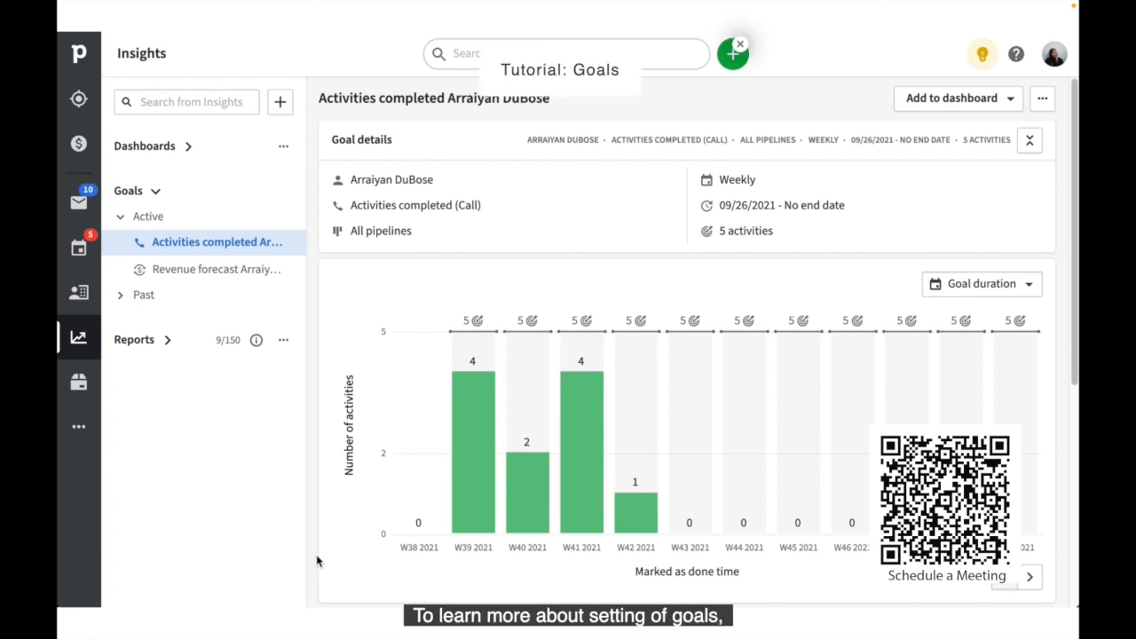
- Show the Reports list instead of Goals and browse the Deals started, Deal duration and Deals won over time reports
left_click(156, 192)
left_click(168, 238)
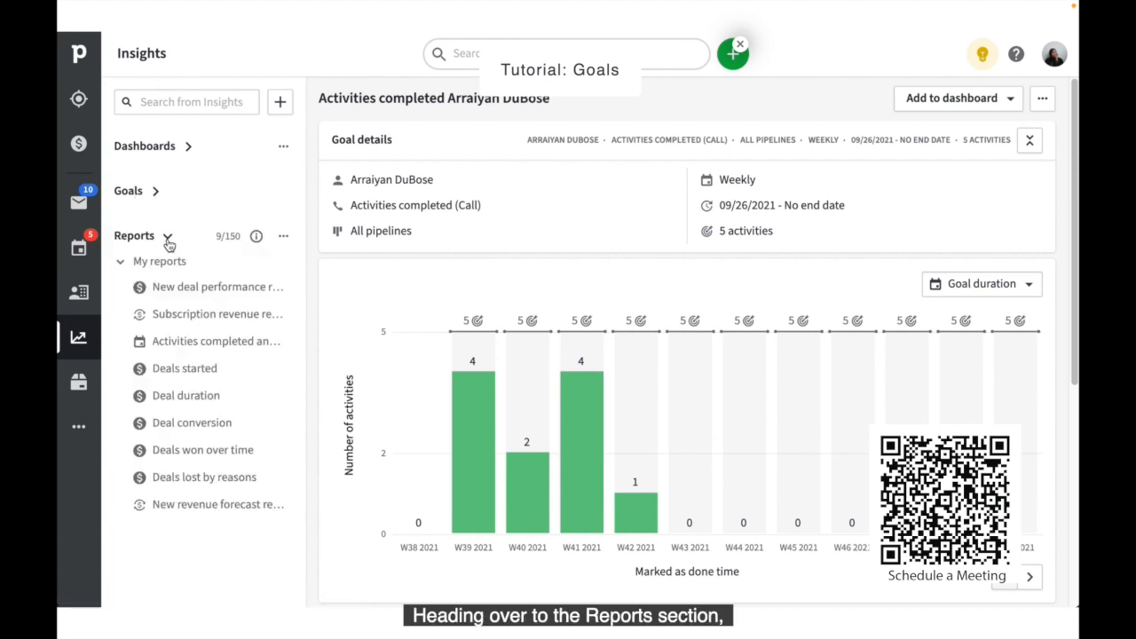
left_click(236, 368)
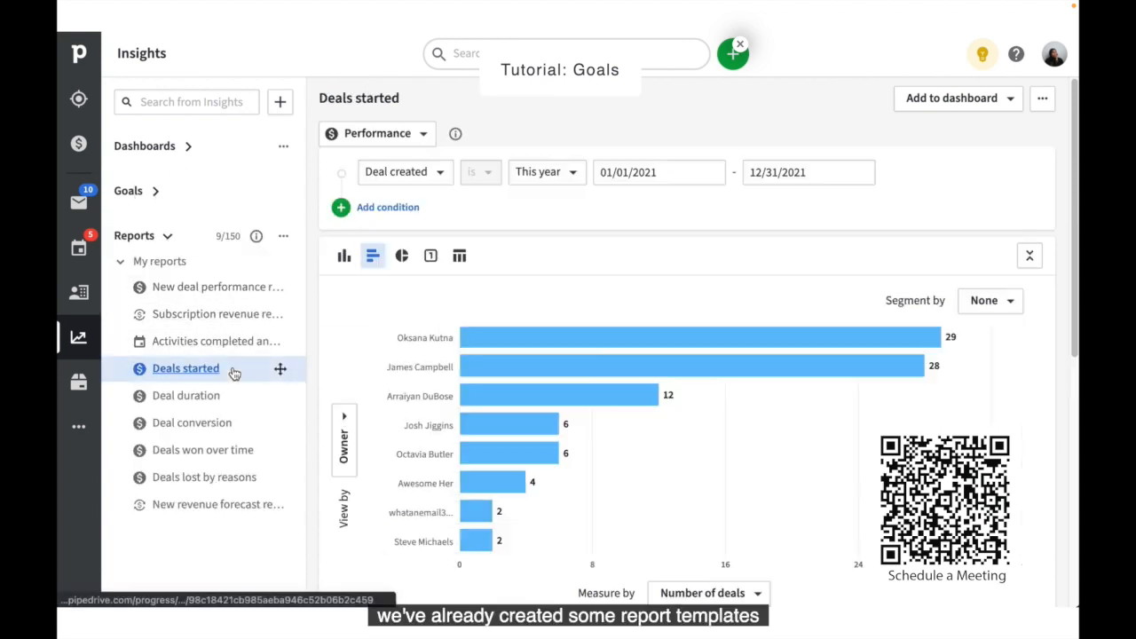
left_click(247, 404)
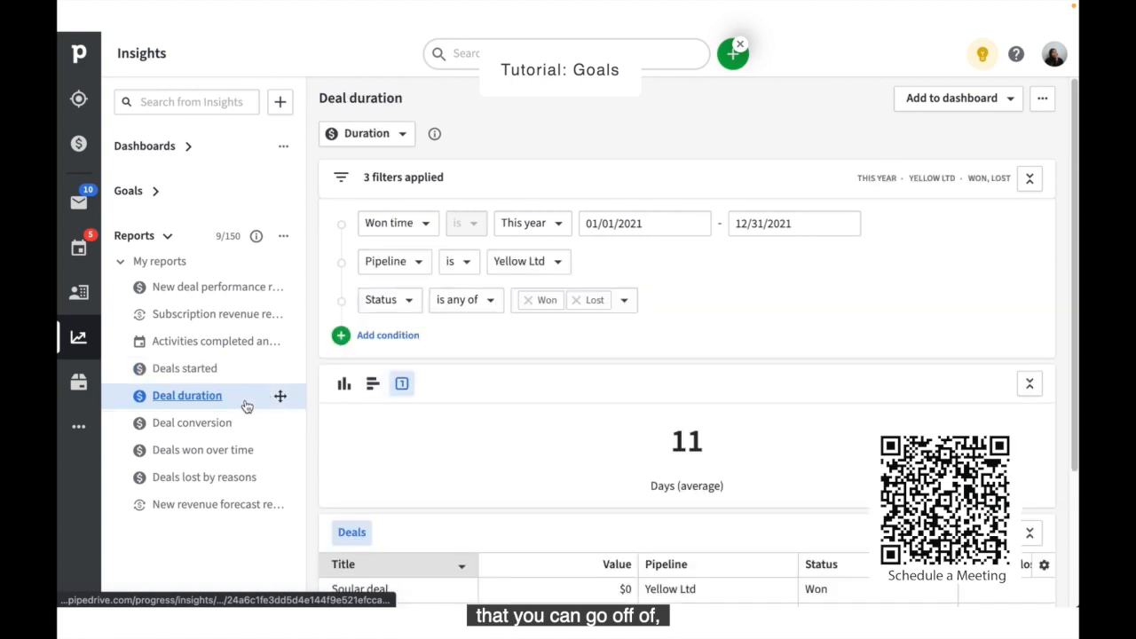
left_click(262, 451)
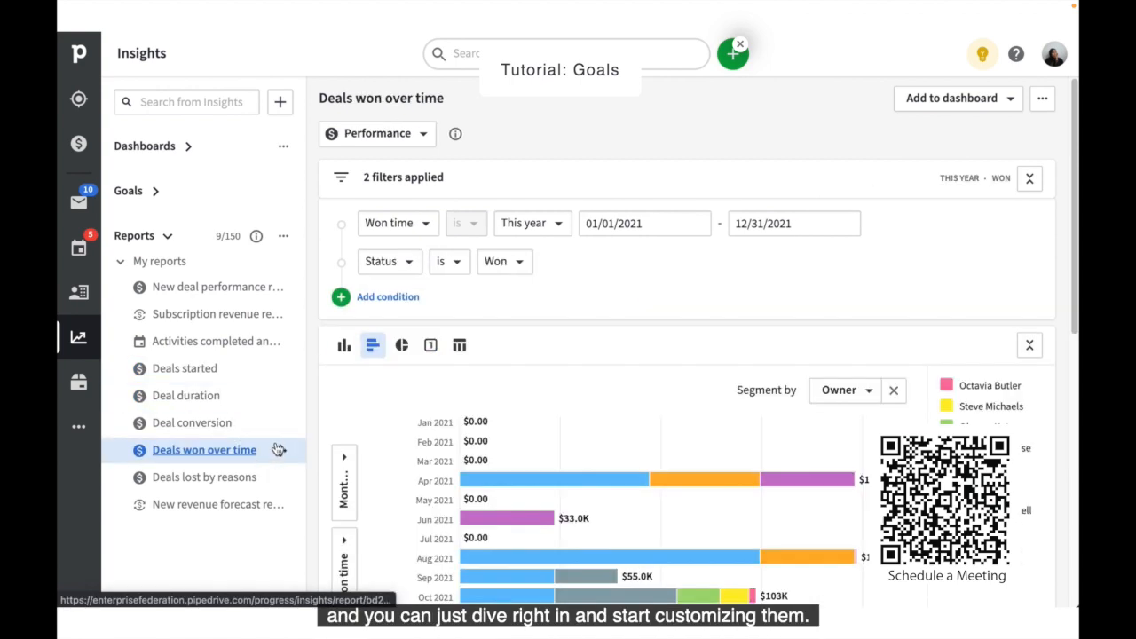
scroll(316, 476, "down", 2)
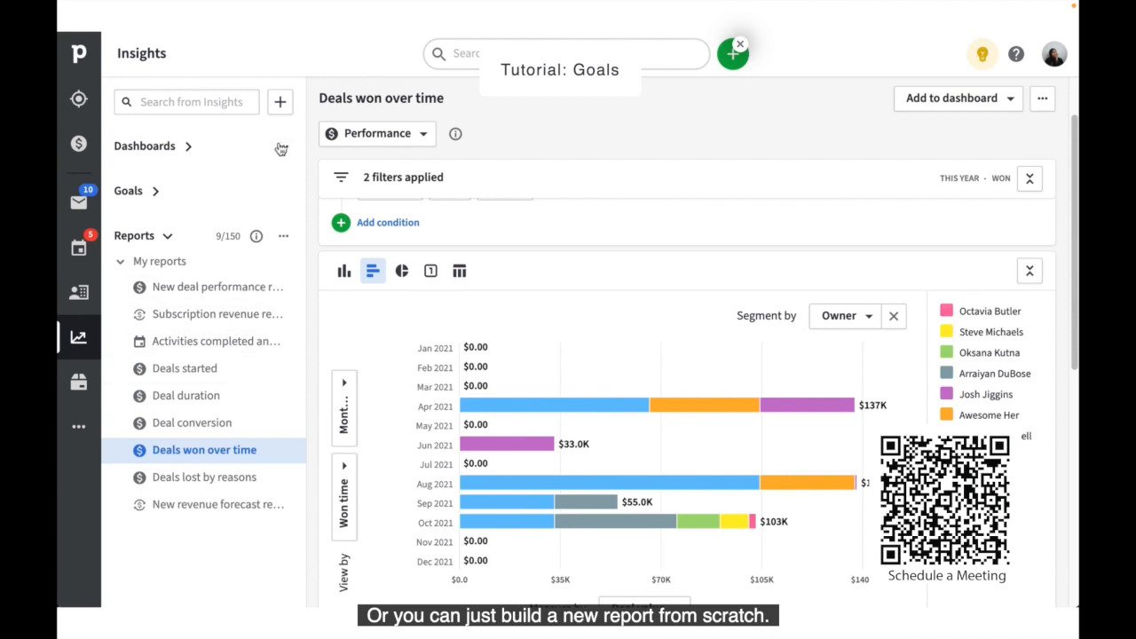
- Create a new report for the Deal entity with the Performance report type
left_click(280, 105)
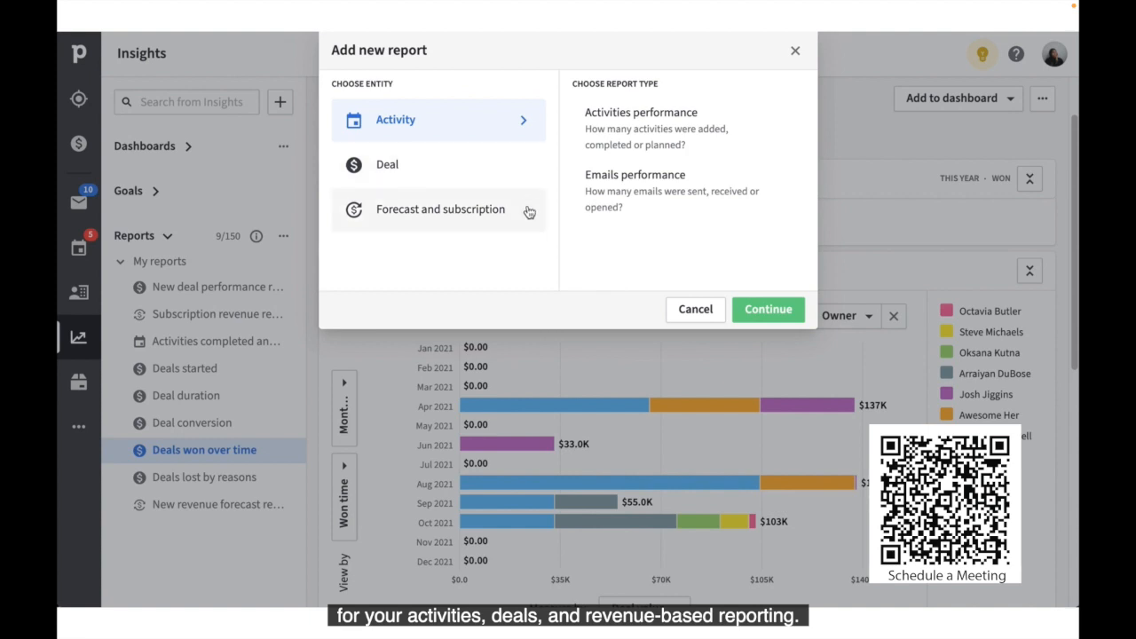
left_click(525, 174)
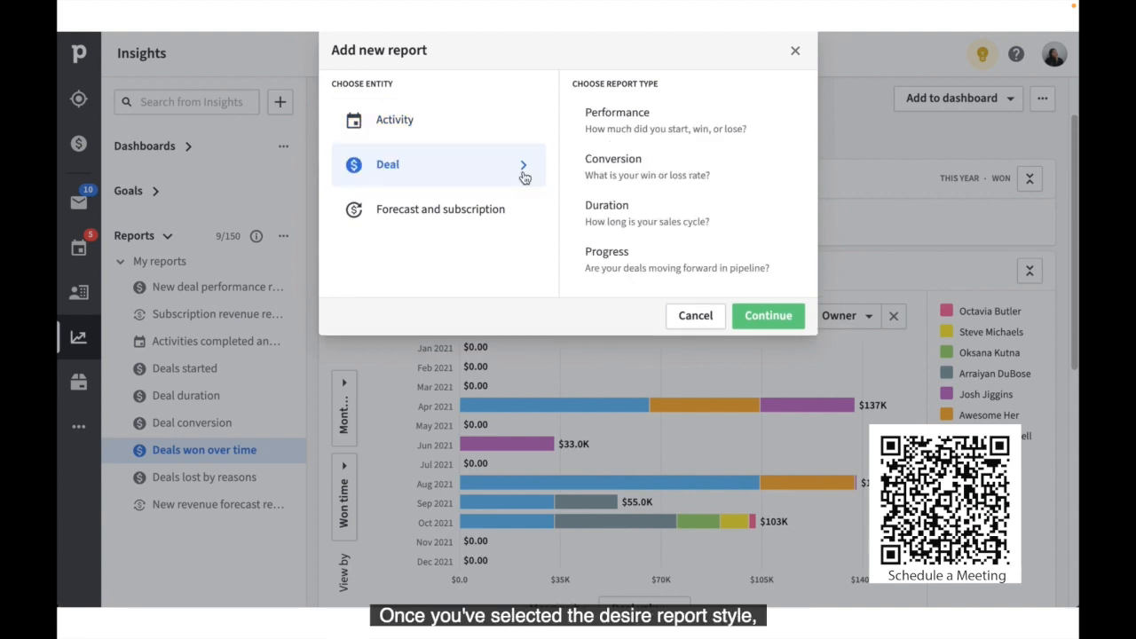
left_click(781, 129)
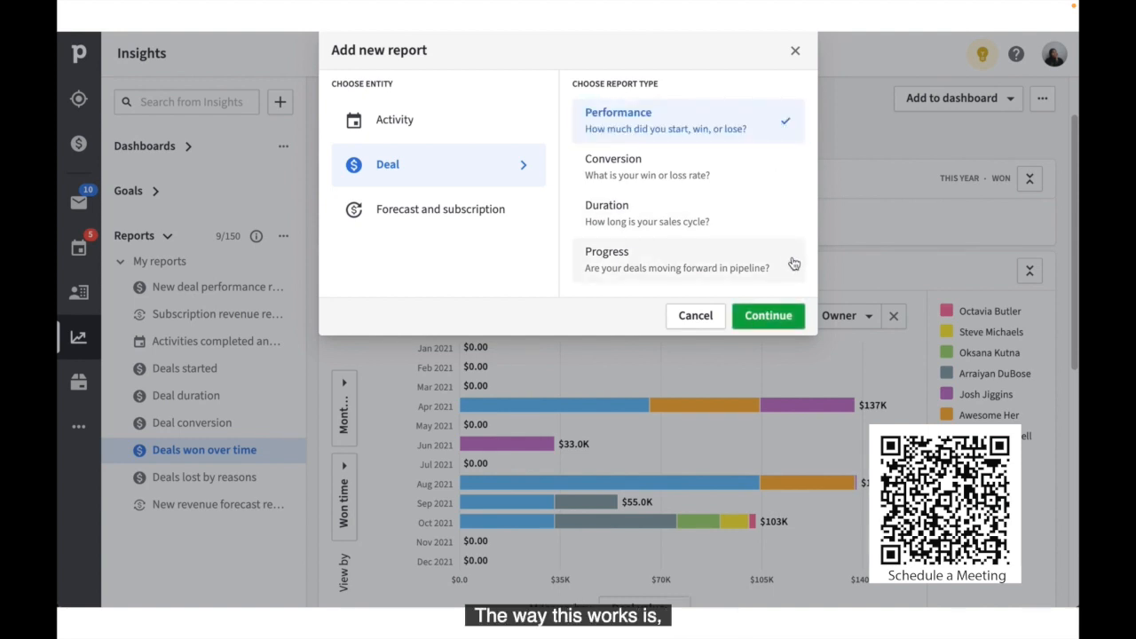
left_click(797, 324)
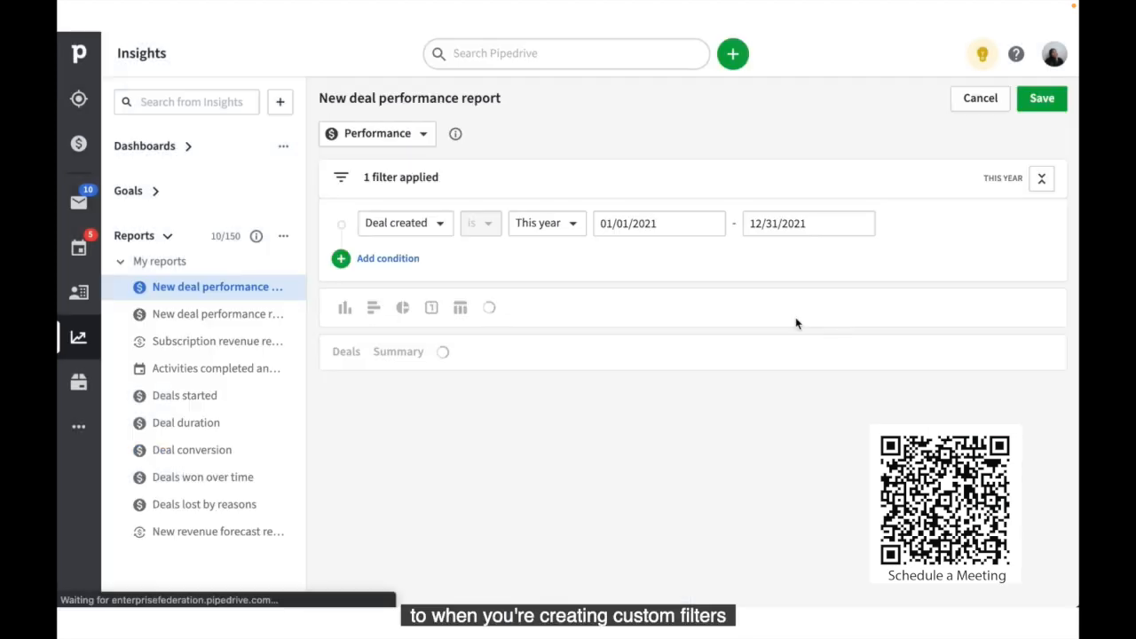
- Change the new report's Deal created filter to the condition Status is Won
scroll(832, 482, "down", 1)
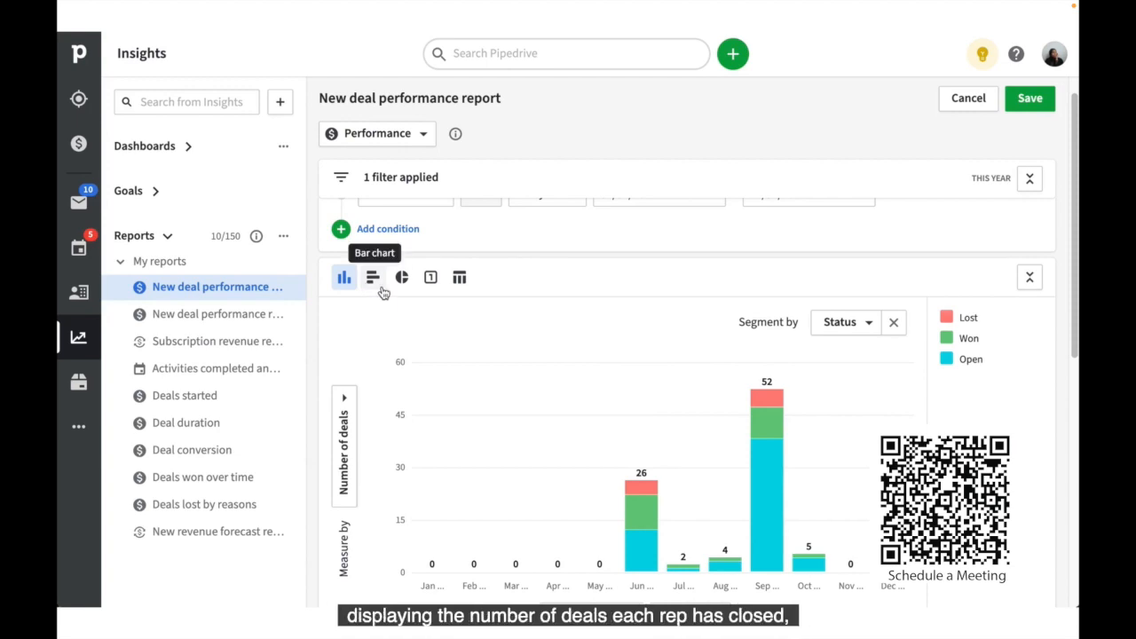
scroll(482, 216, "up", 1)
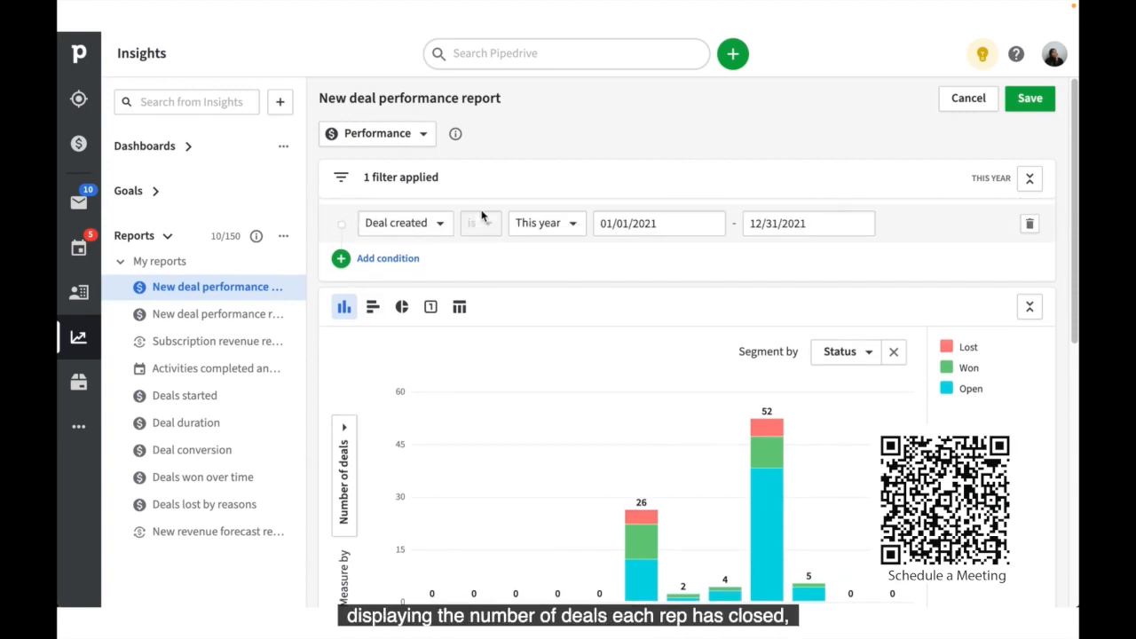
left_click(437, 229)
scroll(410, 455, "down", 4)
left_click(440, 543)
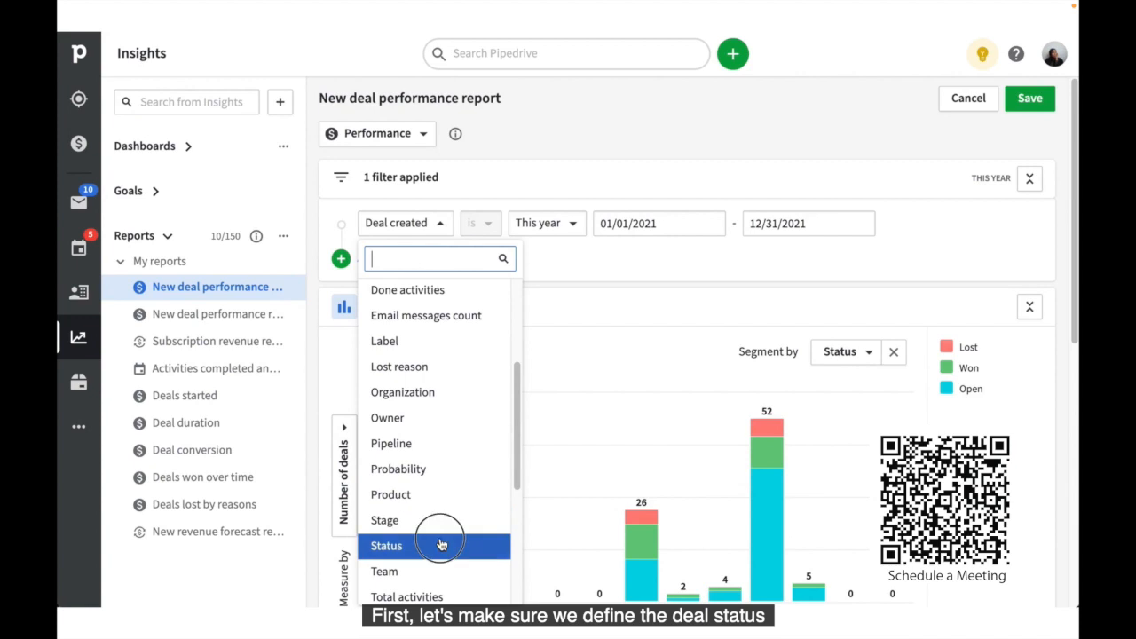
left_click(526, 225)
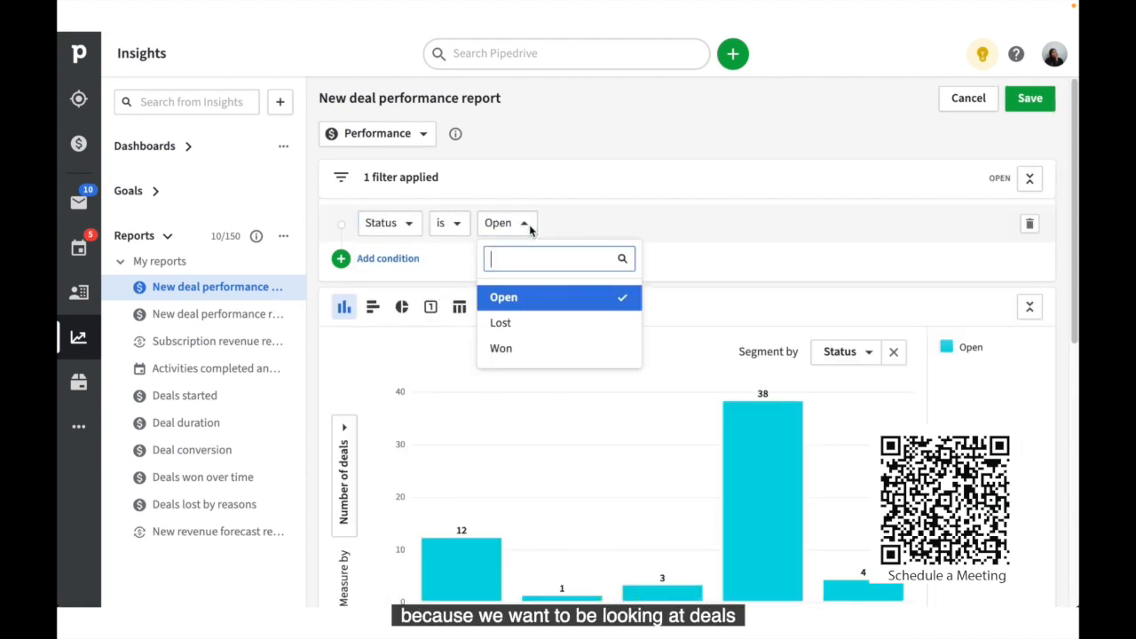
left_click(549, 352)
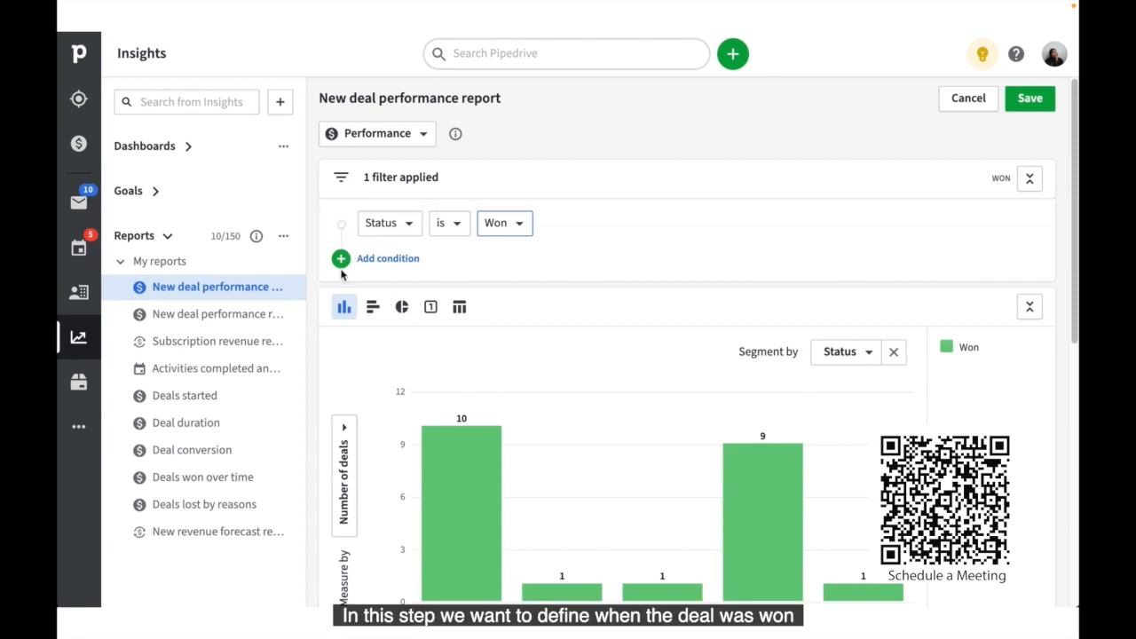
- Add a second filter condition setting Won time to This quarter and check the report's chart
left_click(343, 263)
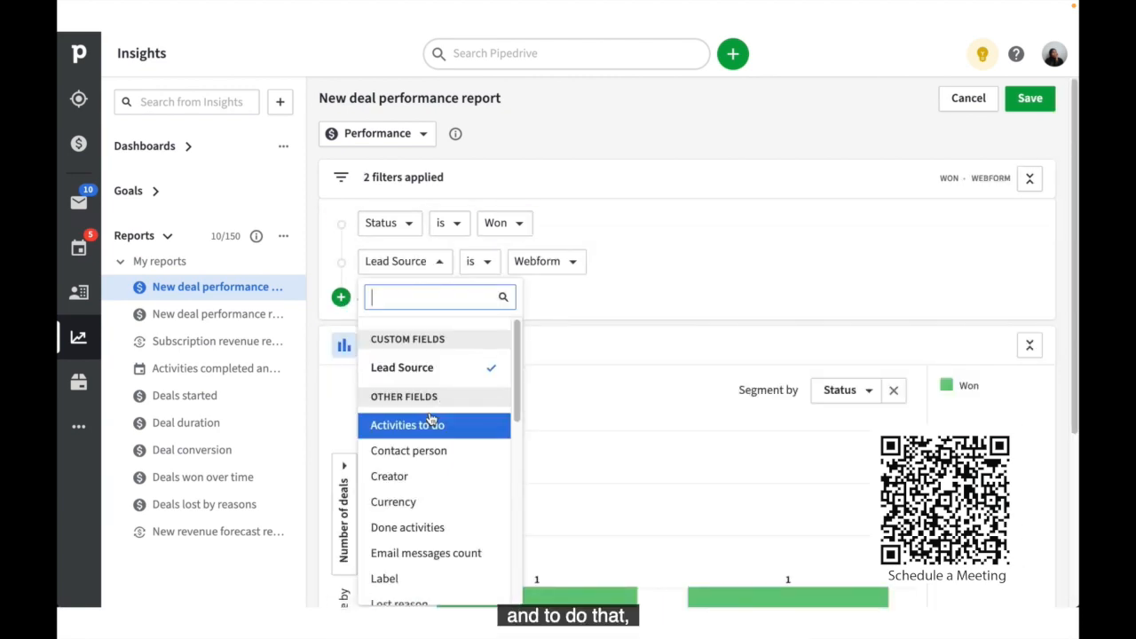
scroll(431, 418, "down", 1)
scroll(430, 418, "down", 8)
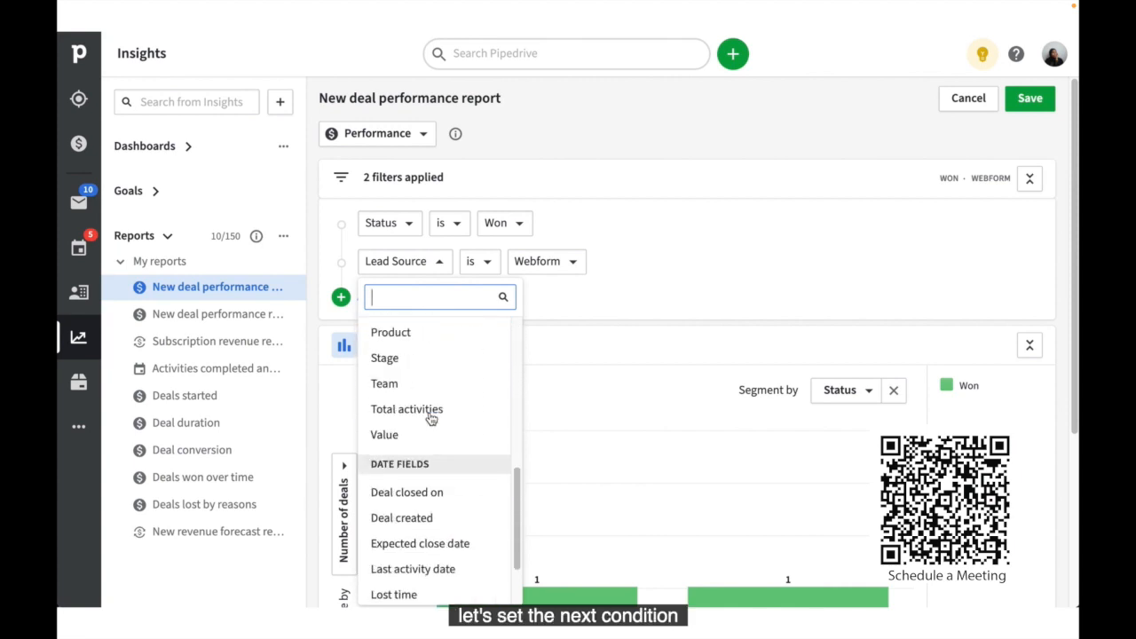
left_click(457, 585)
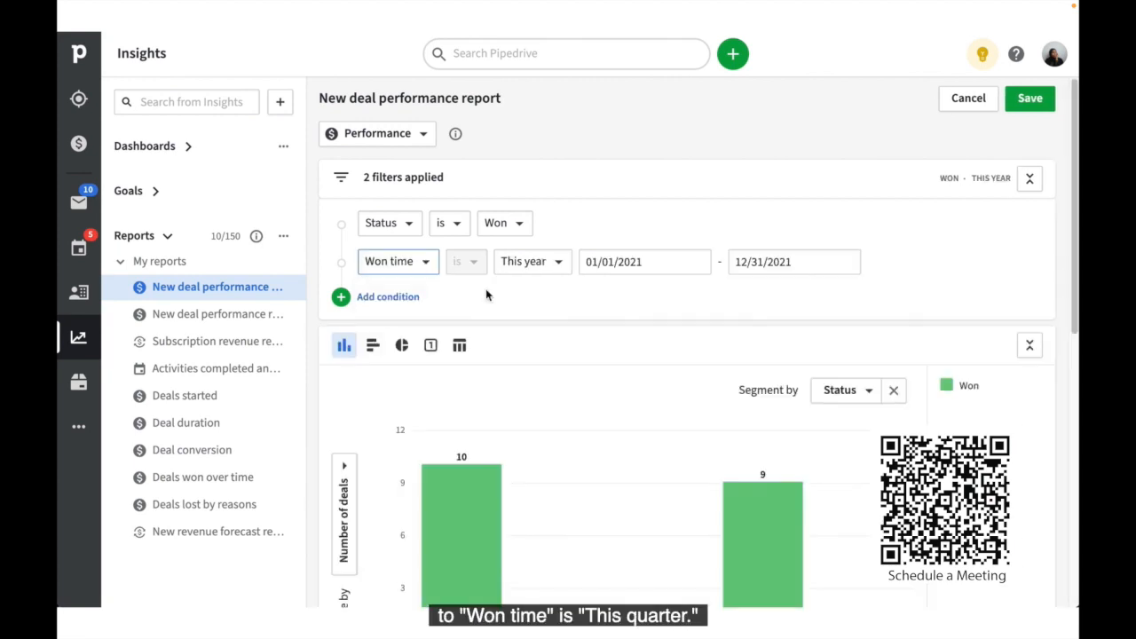
left_click(554, 264)
scroll(540, 555, "down", 3)
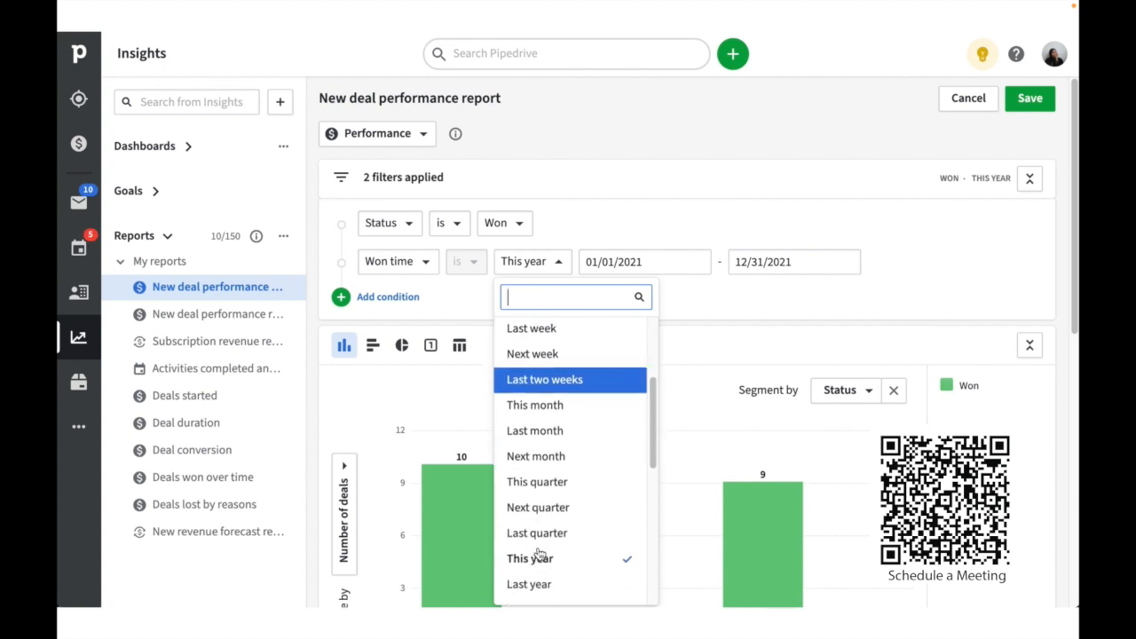
left_click(579, 484)
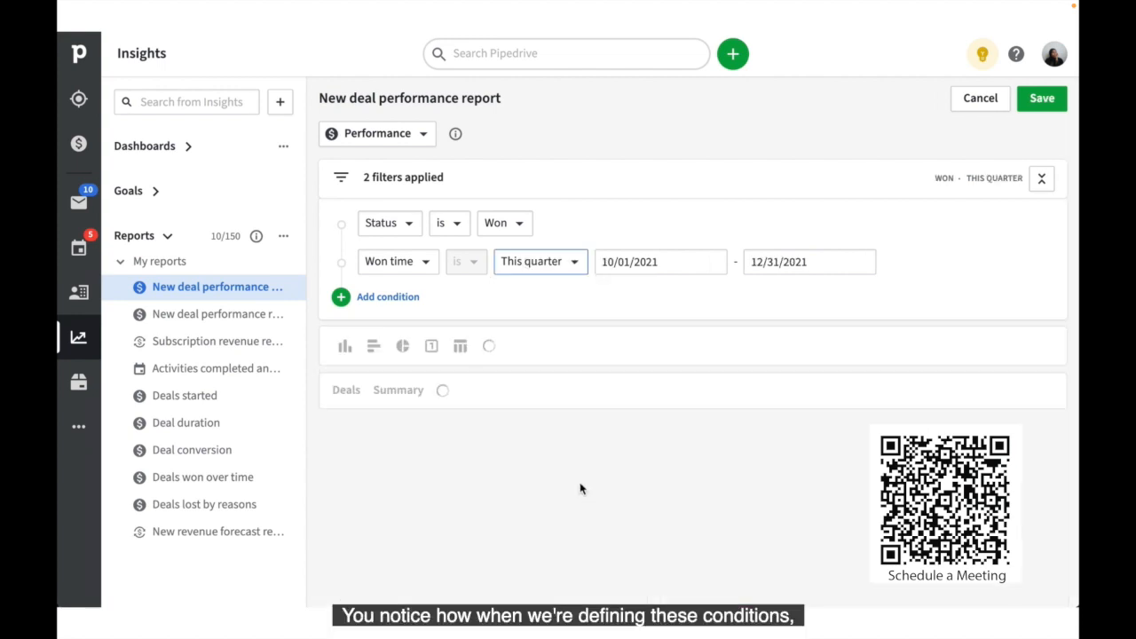
scroll(463, 520, "down", 1)
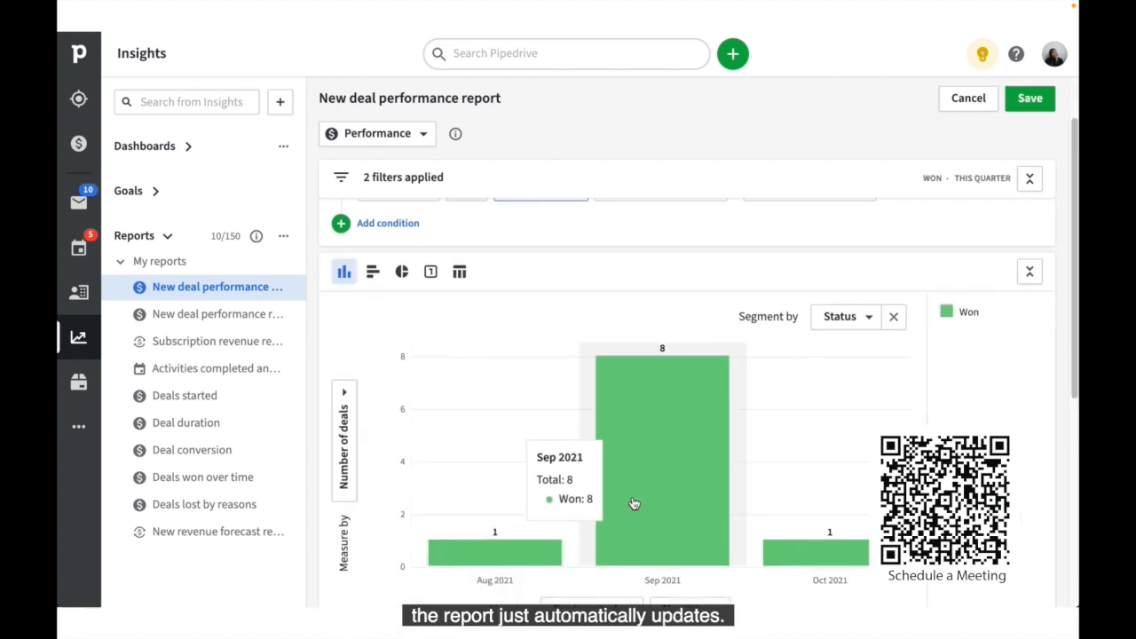
scroll(709, 484, "up", 1)
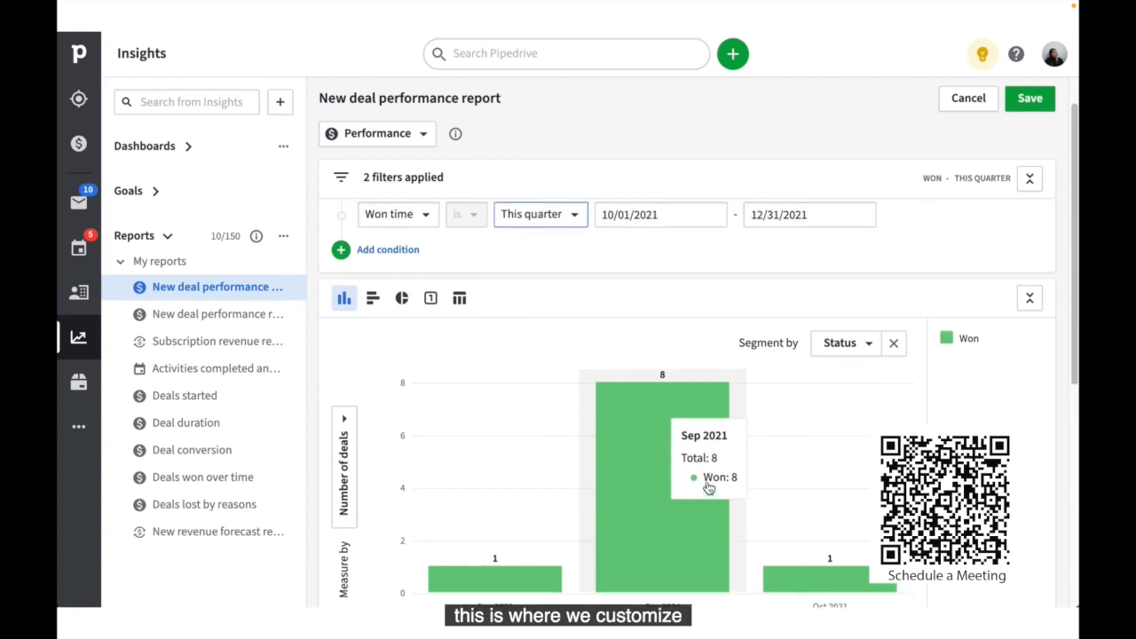
scroll(710, 488, "down", 1)
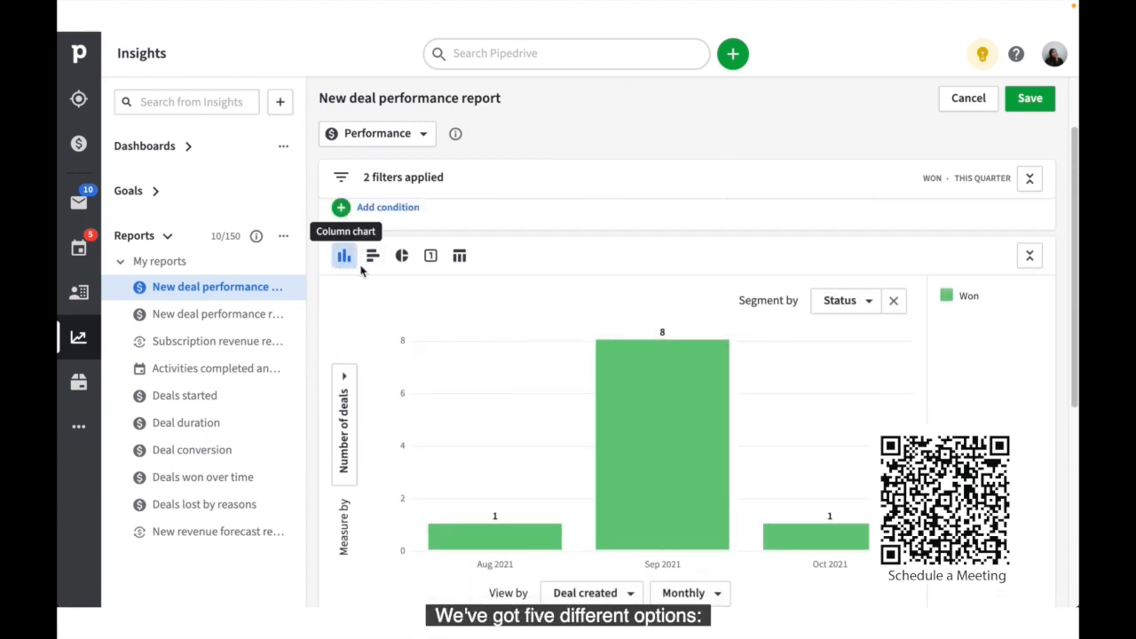
- Preview the report as pie chart, scorecard and table, and set its visualization to a bar chart
left_click(374, 261)
left_click(399, 259)
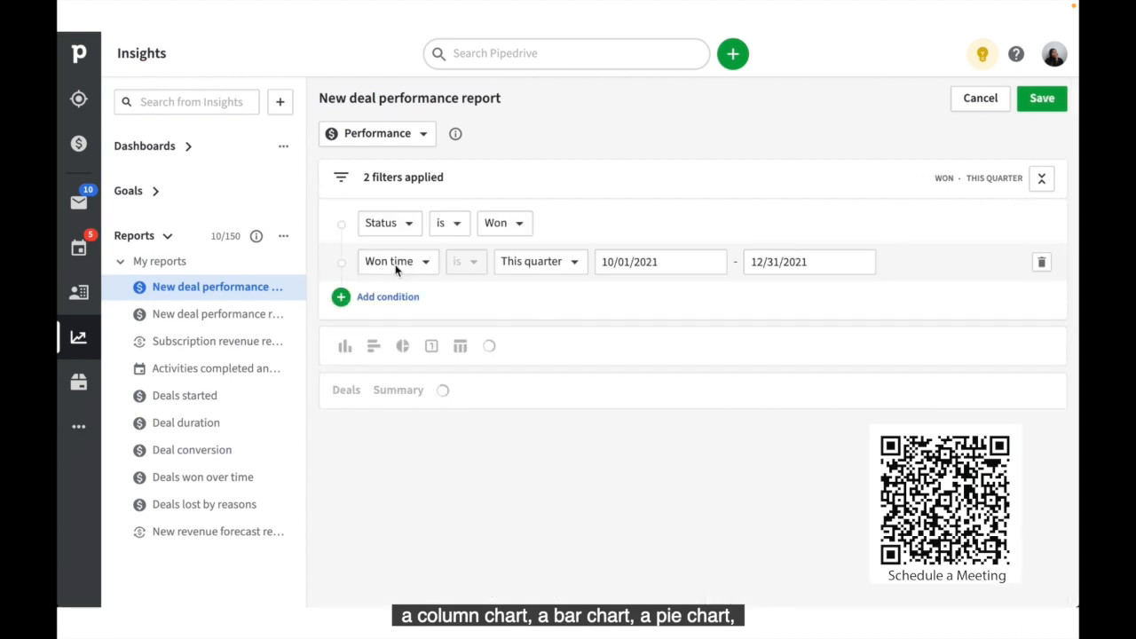
left_click(432, 349)
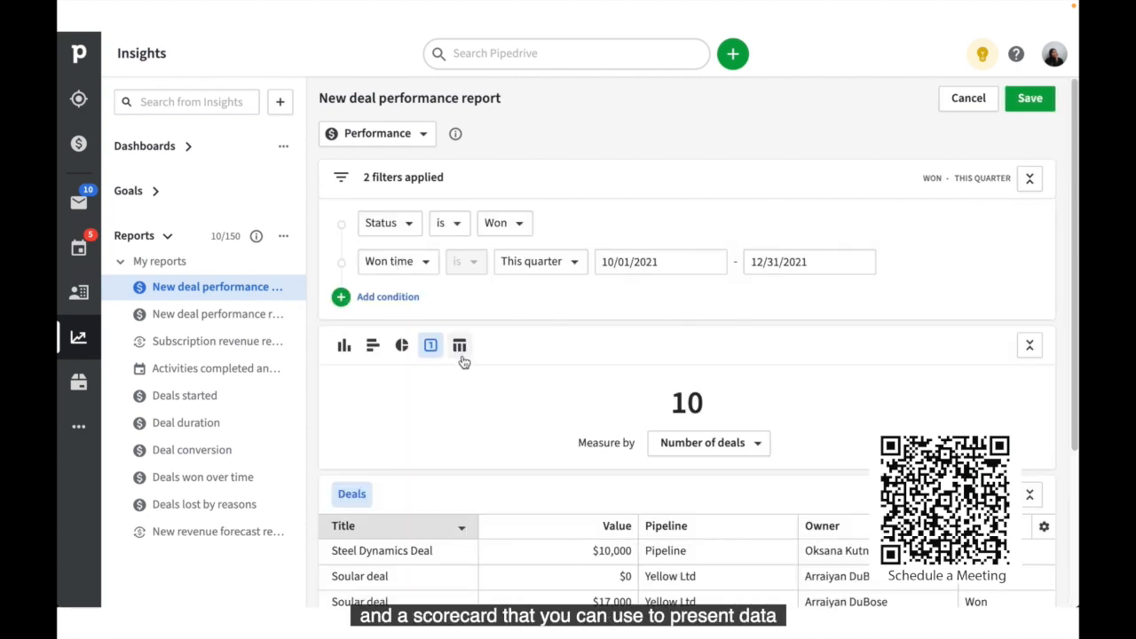
left_click(460, 347)
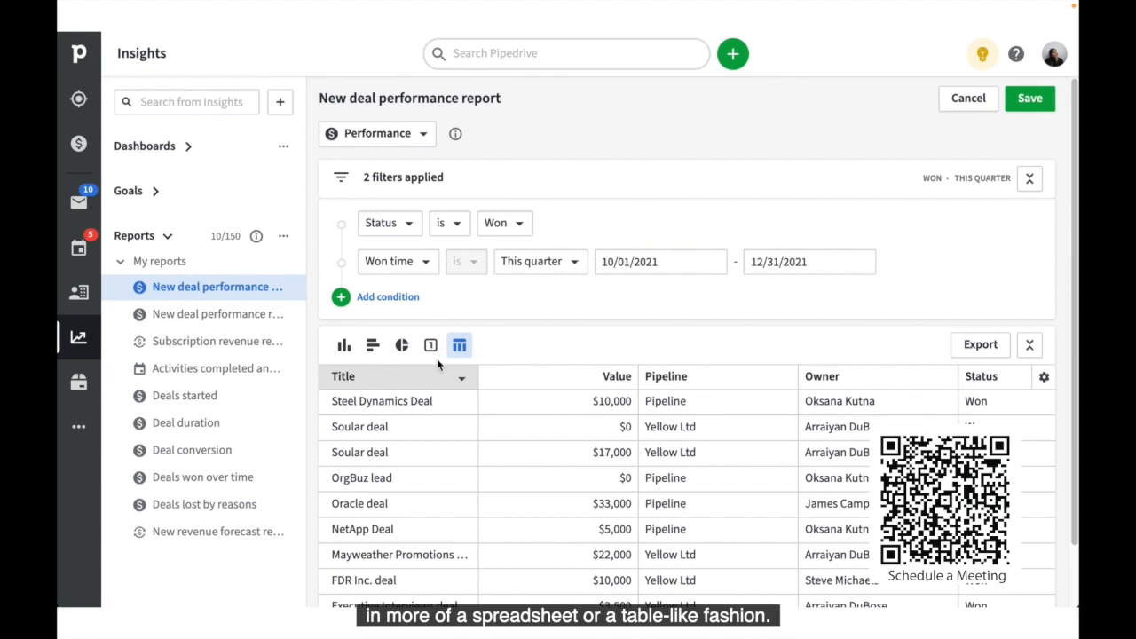
left_click(373, 348)
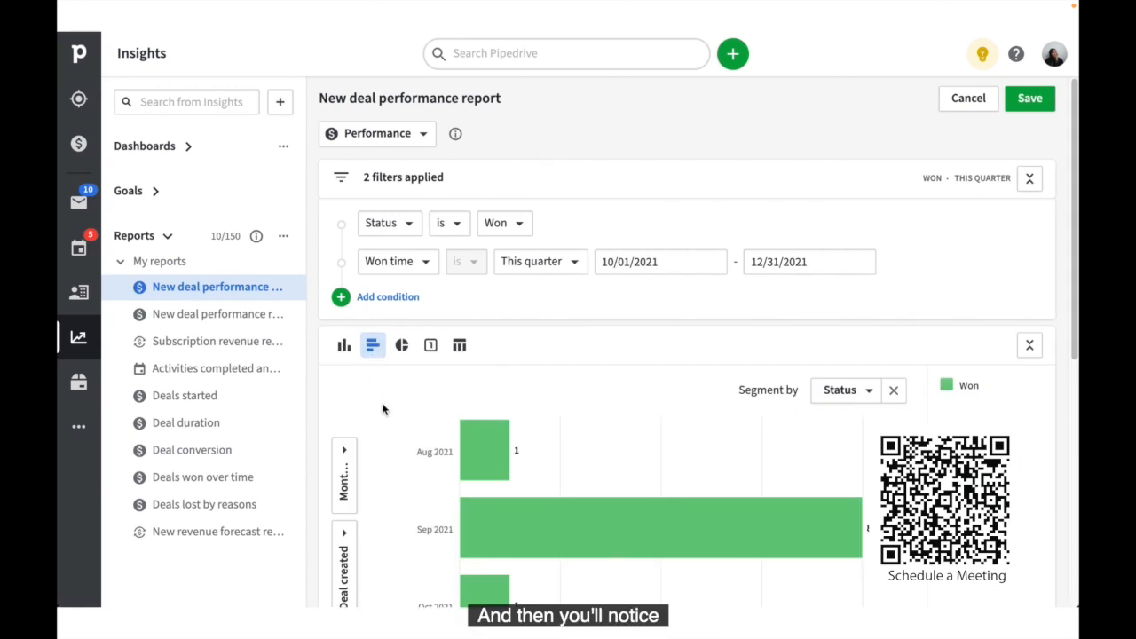
- Change the bar chart's View by grouping from Deal created to Owner
scroll(384, 409, "down", 2)
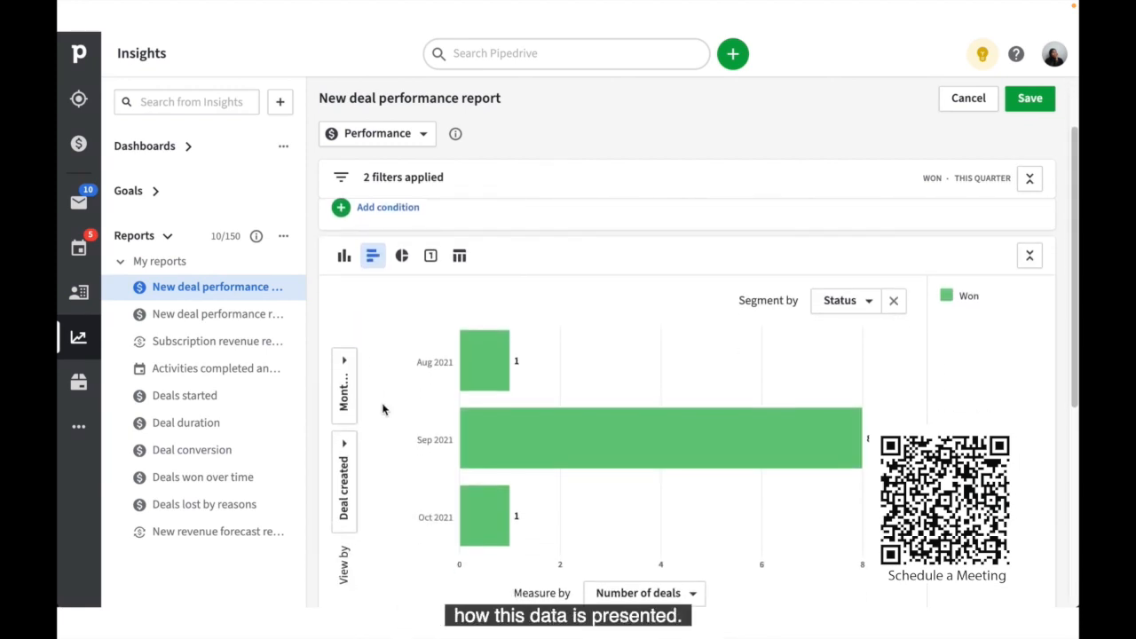
scroll(384, 409, "down", 1)
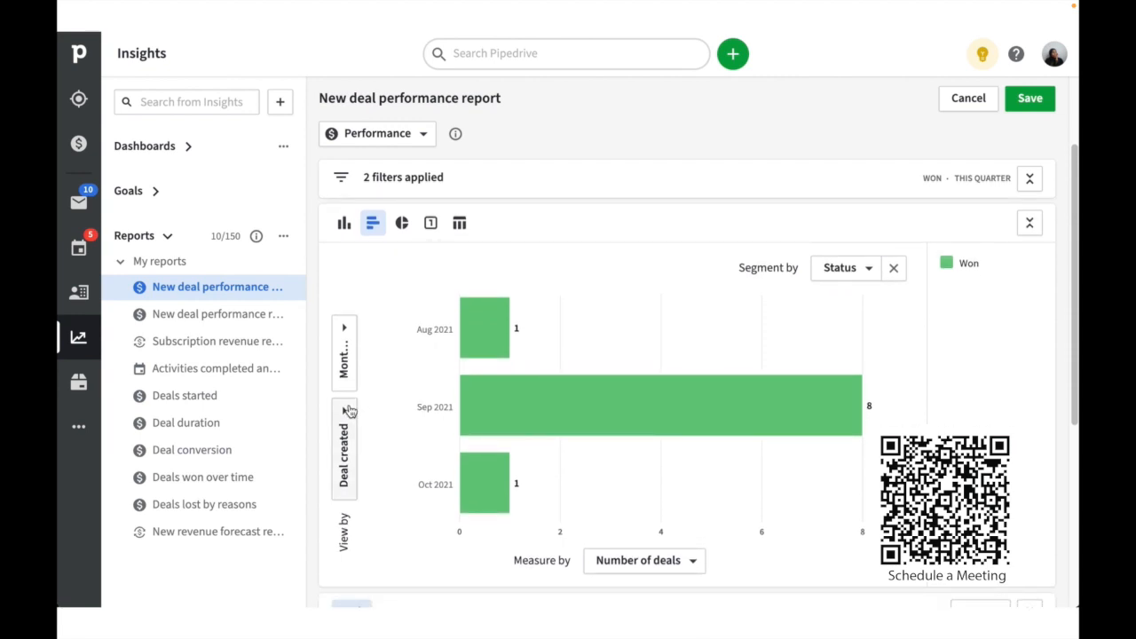
left_click(346, 410)
scroll(444, 540, "down", 2)
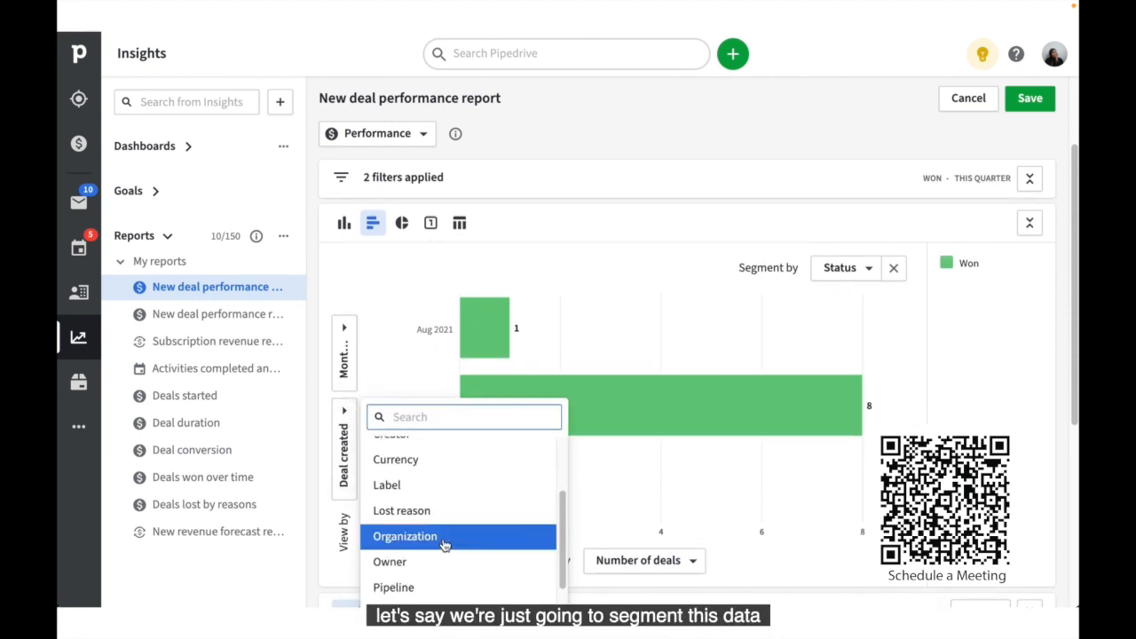
left_click(435, 560)
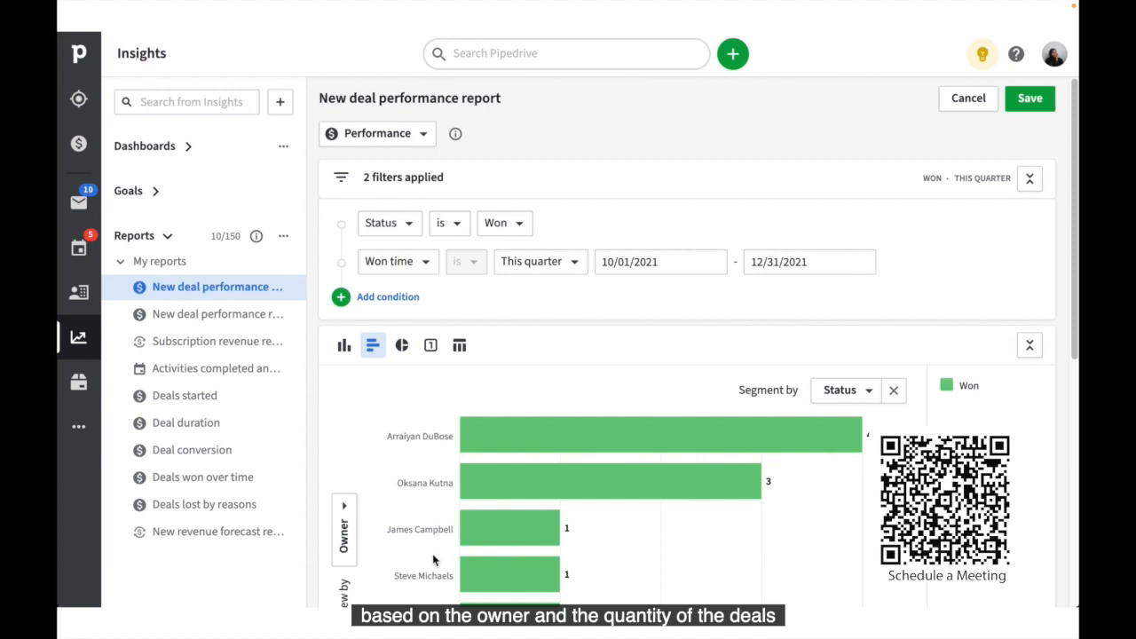
- Segment the bar chart by the Lead Source custom field and inspect the breakdown per owner
scroll(435, 560, "down", 2)
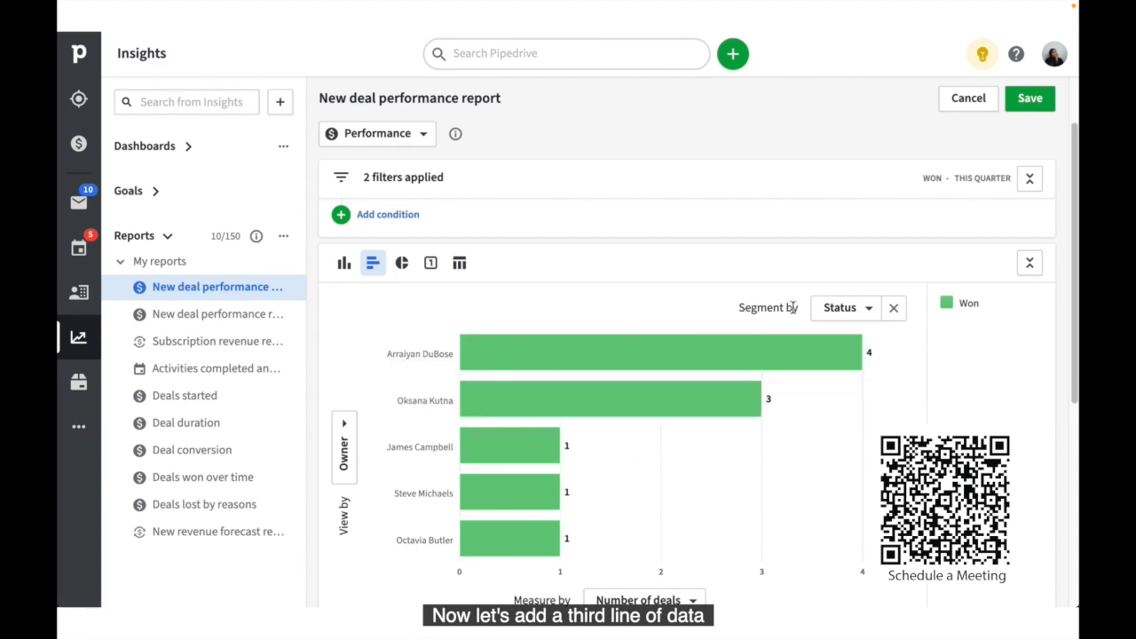
left_click(867, 318)
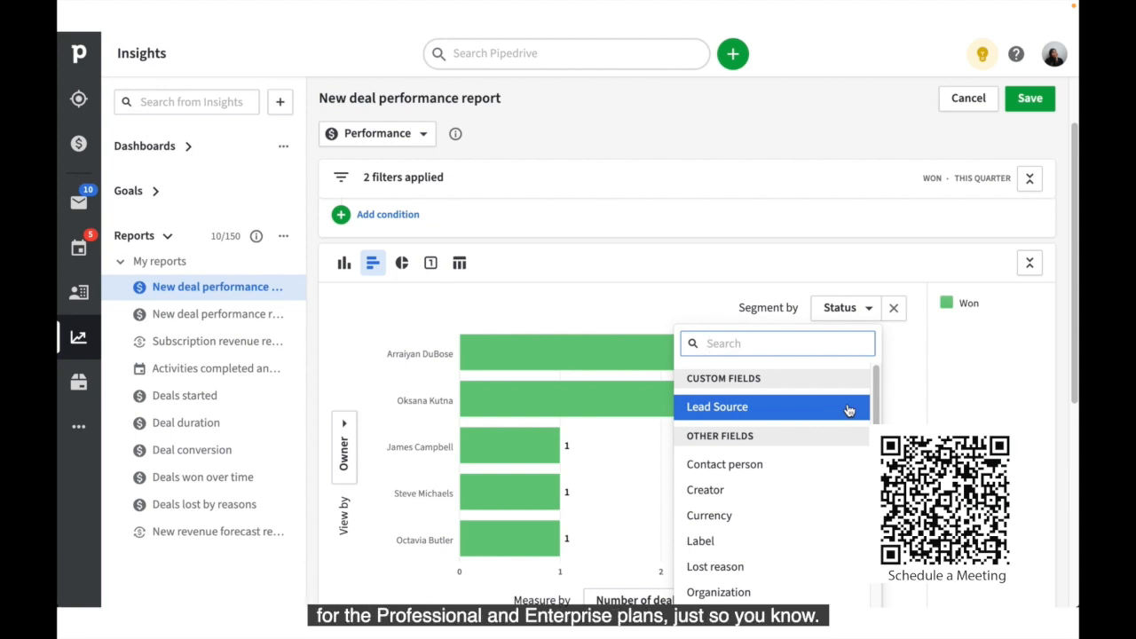
left_click(847, 410)
scroll(638, 494, "down", 3)
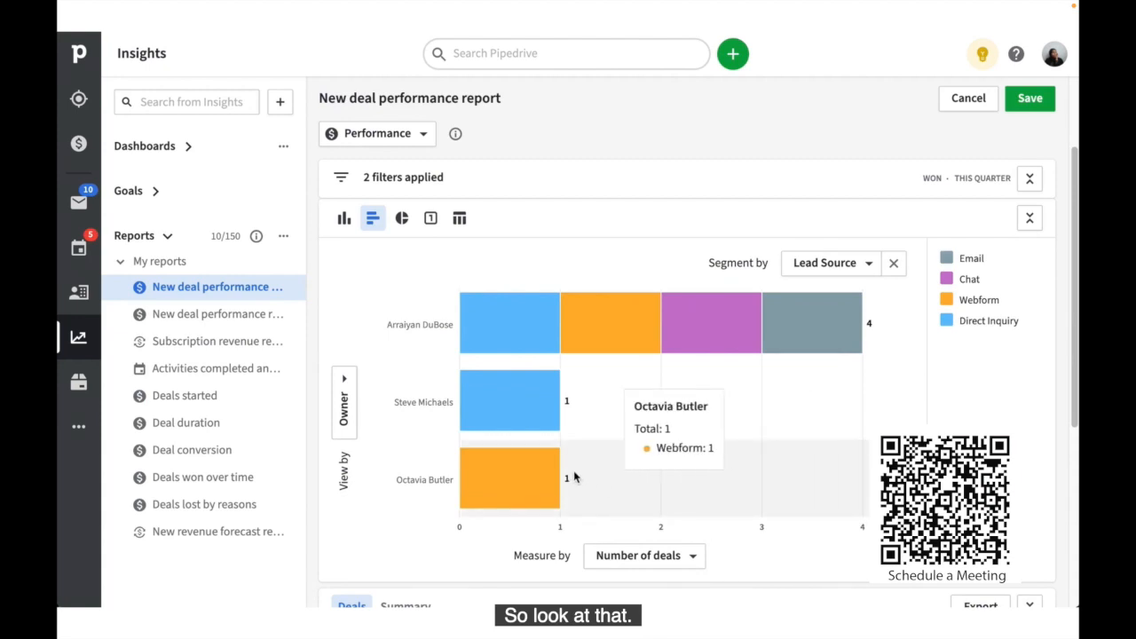
mouse_move(563, 353)
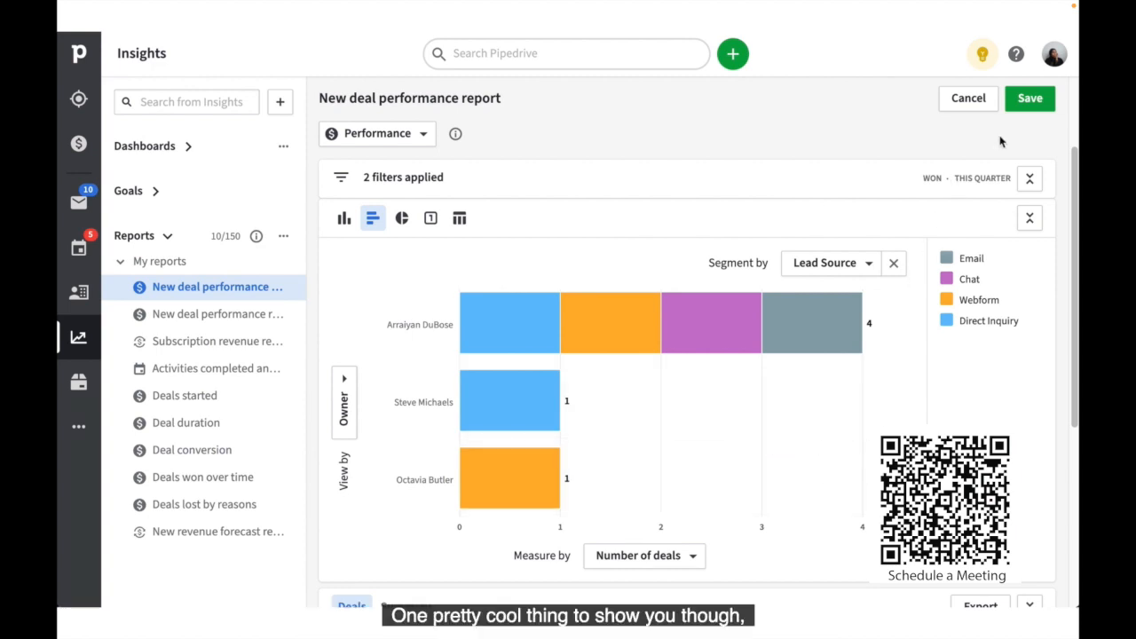
- Save the report as "New deal performance report" in the My reports section
left_click(1046, 109)
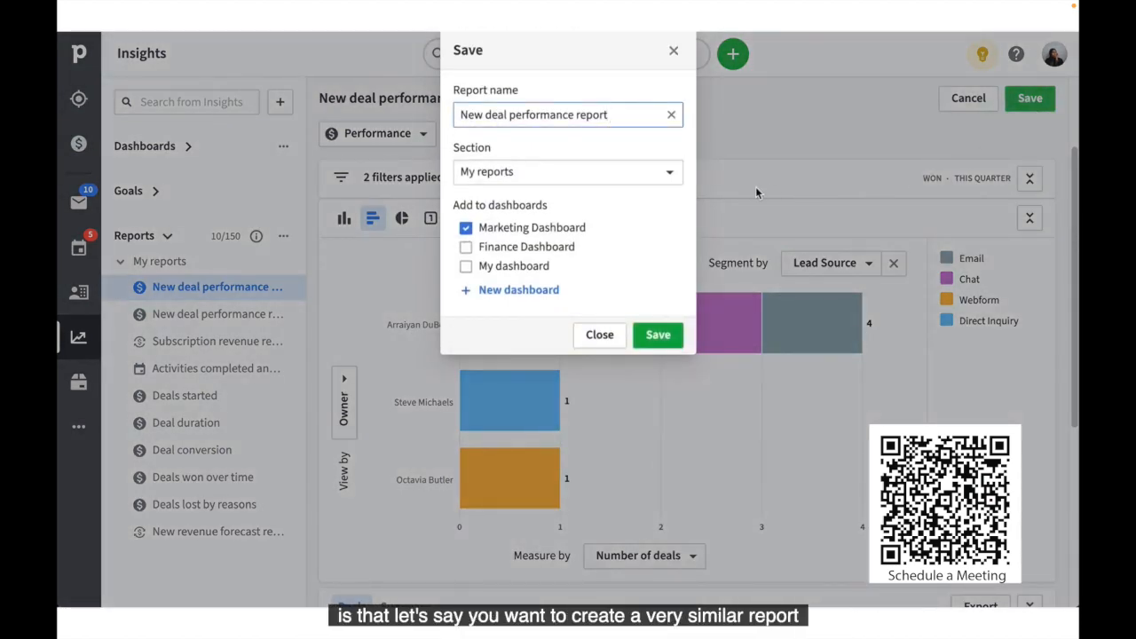
left_click(467, 229)
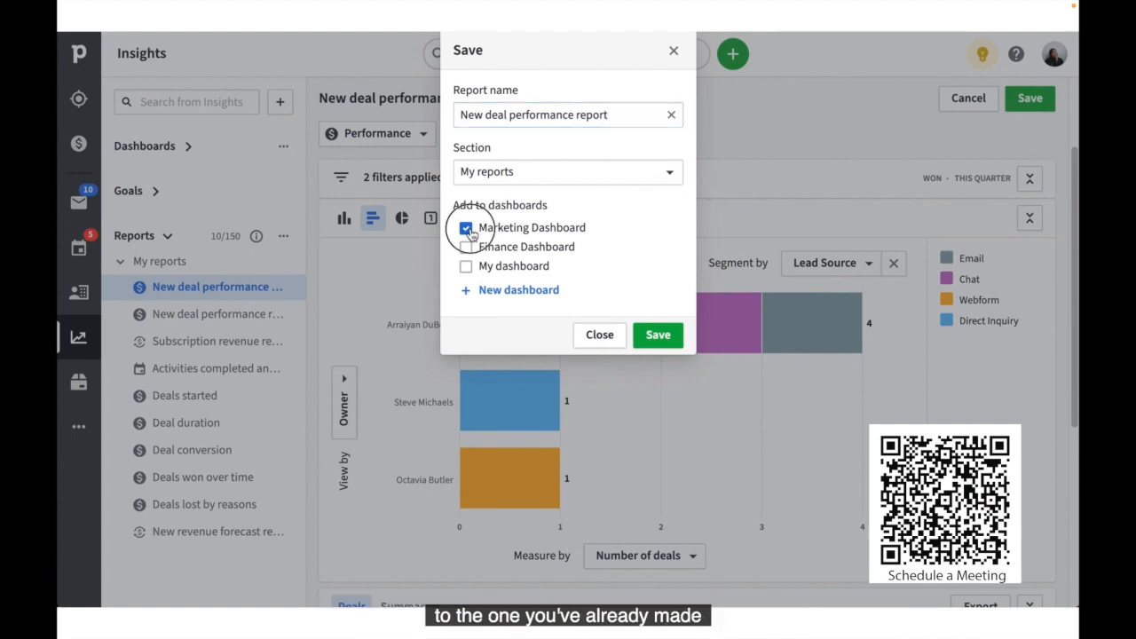
left_click(676, 340)
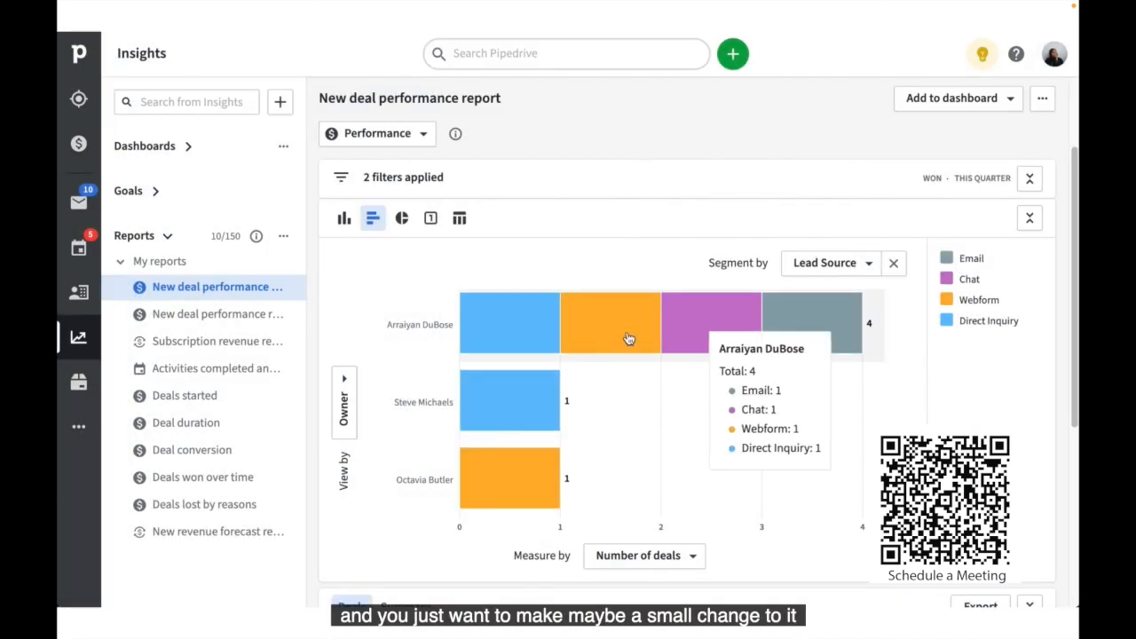
- Set the saved report's Won time filter to This month
scroll(584, 247, "up", 3)
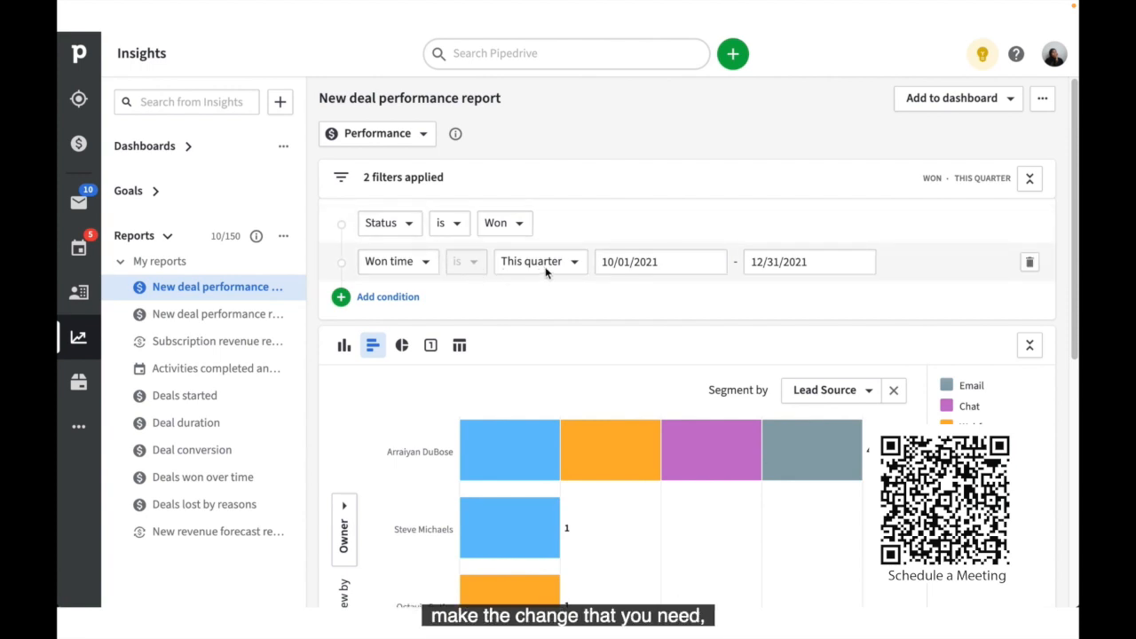
left_click(574, 267)
left_click(572, 264)
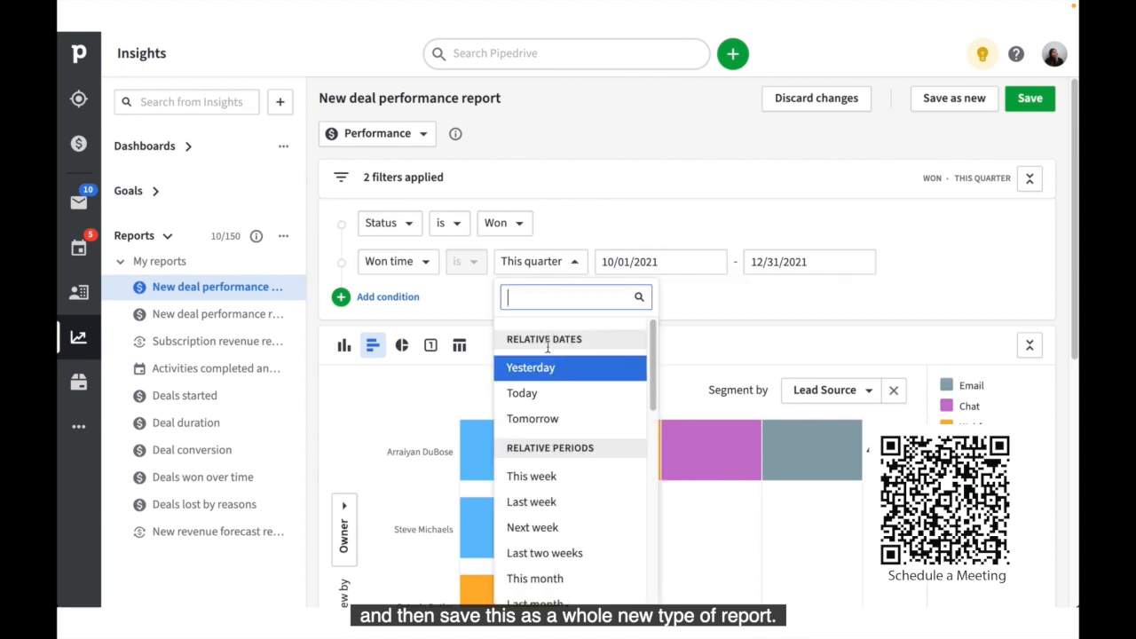
scroll(543, 426, "down", 2)
scroll(542, 440, "down", 1)
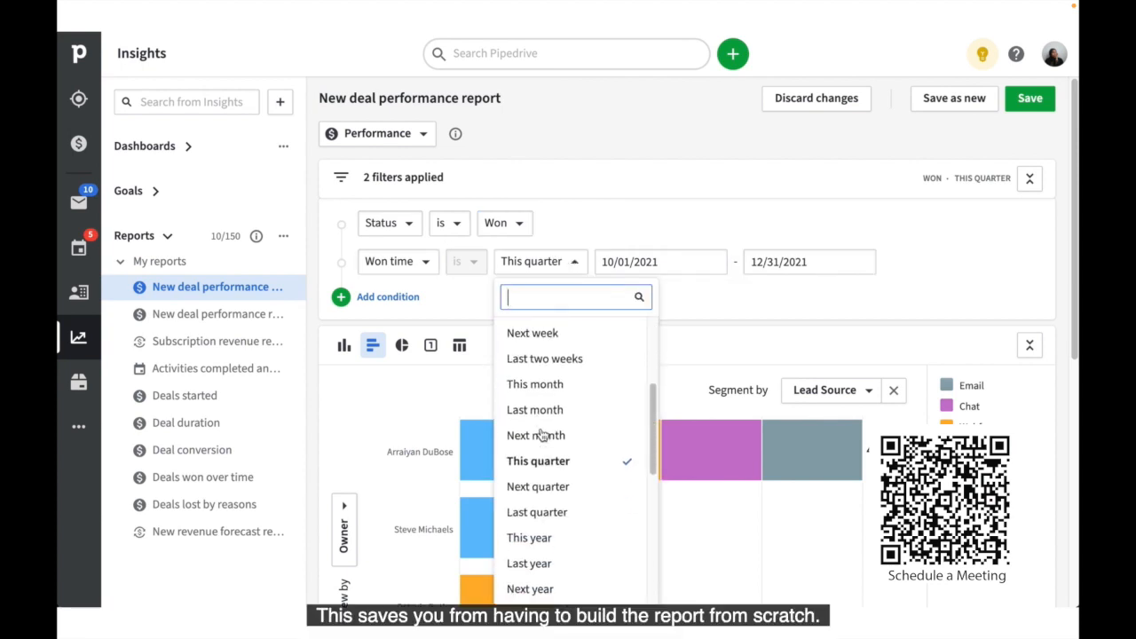
scroll(568, 515, "down", 1)
scroll(567, 515, "up", 1)
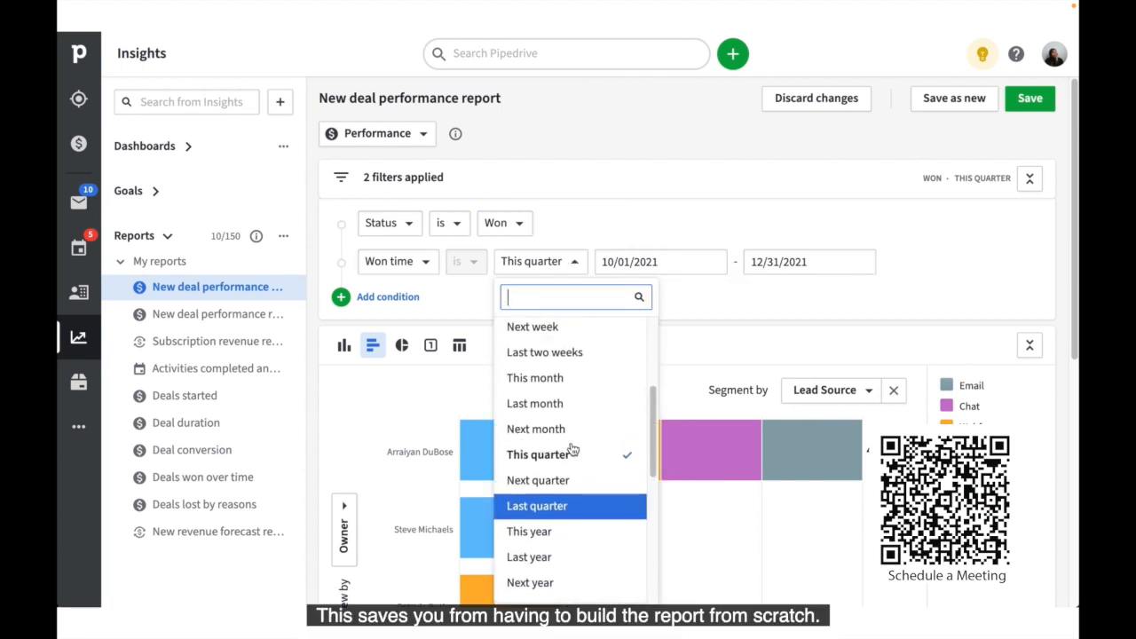
left_click(591, 376)
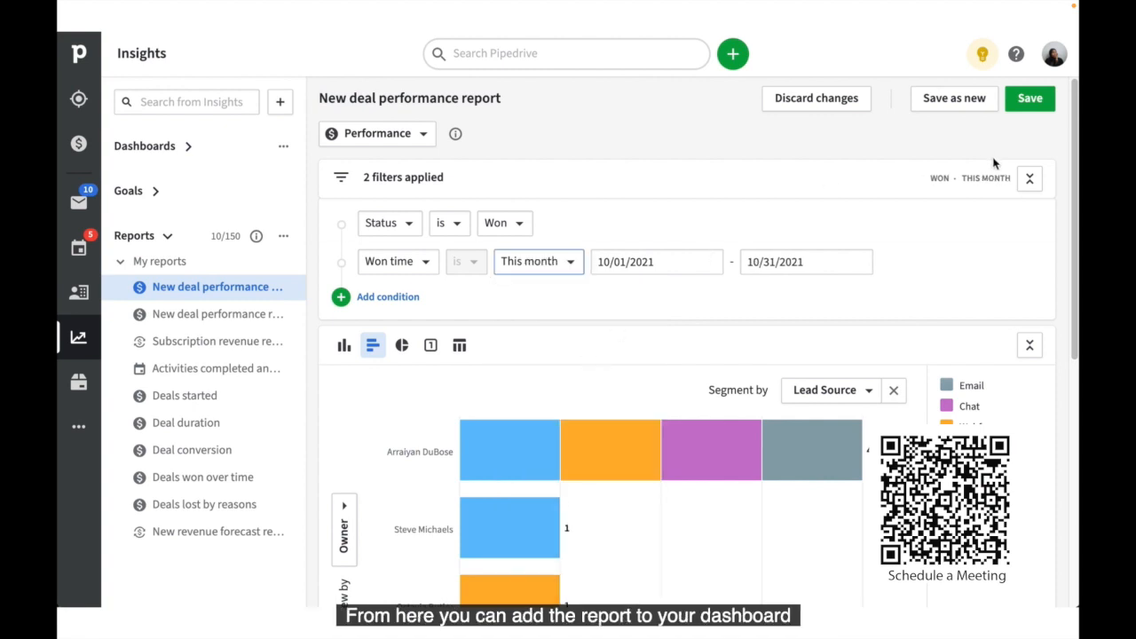
- Save the changed report as a new one named "New deal performance report (this month)" in My reports
left_click(986, 104)
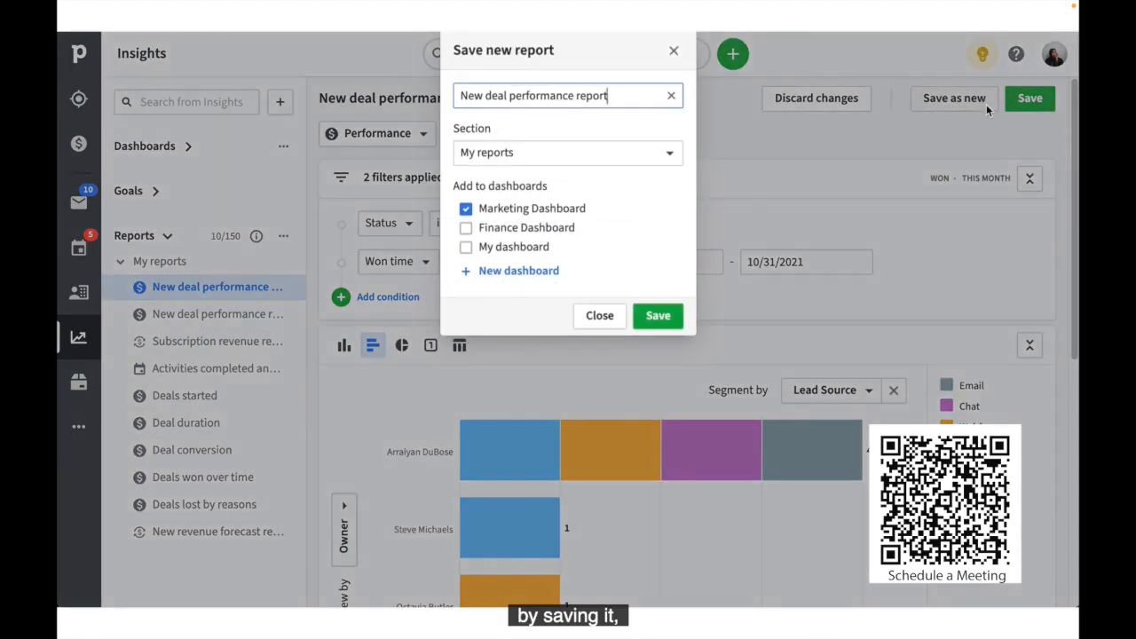
left_click(622, 101)
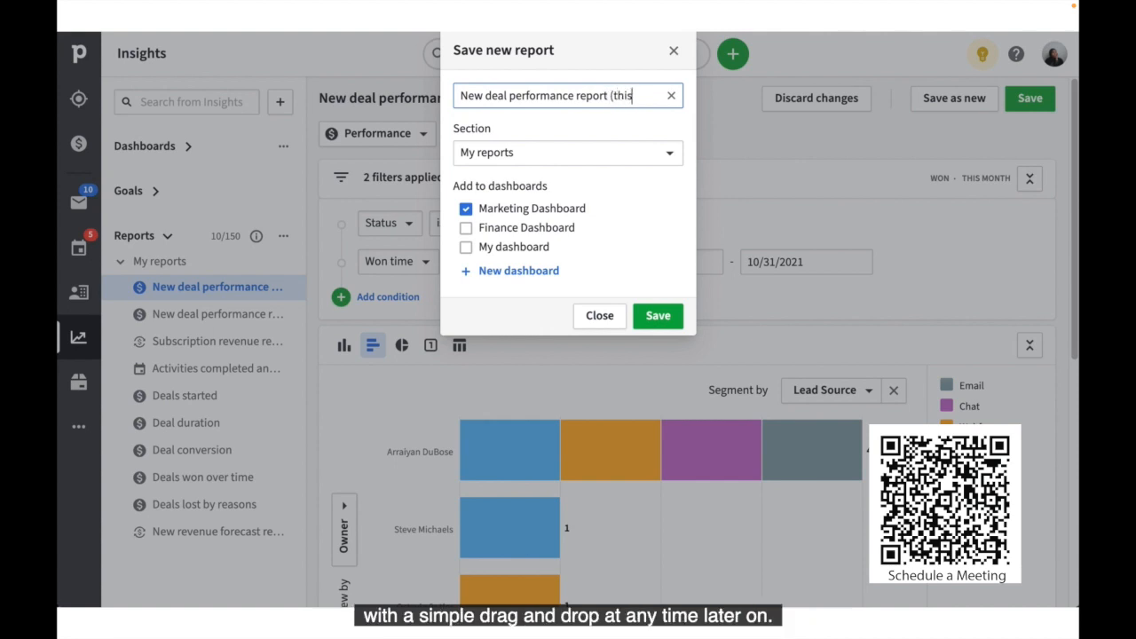
type("(this month)")
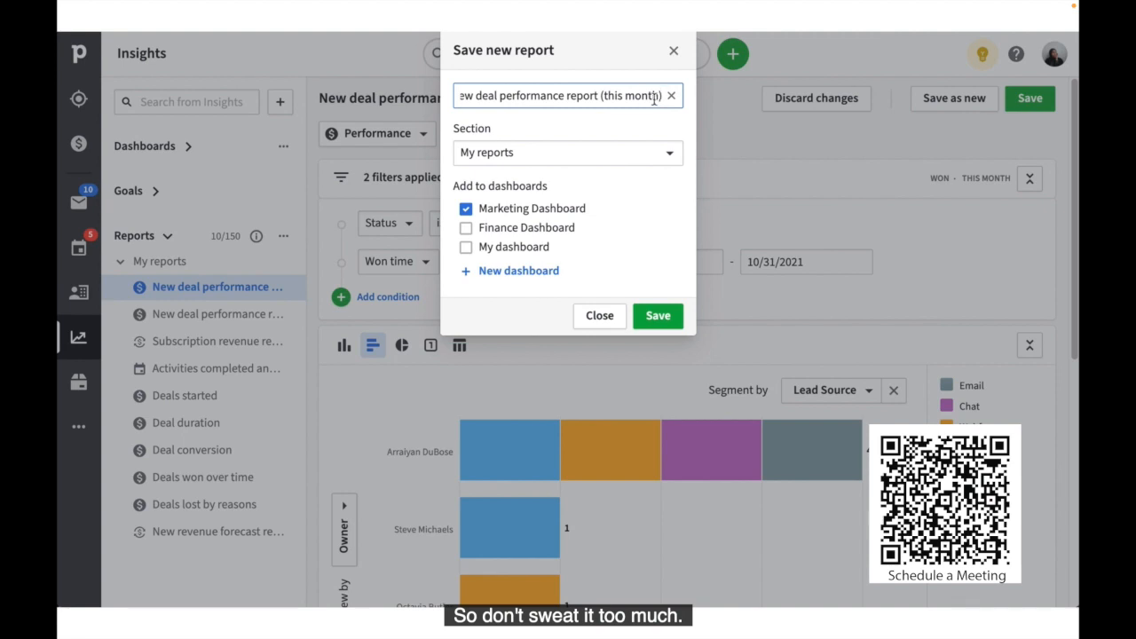
left_click(680, 325)
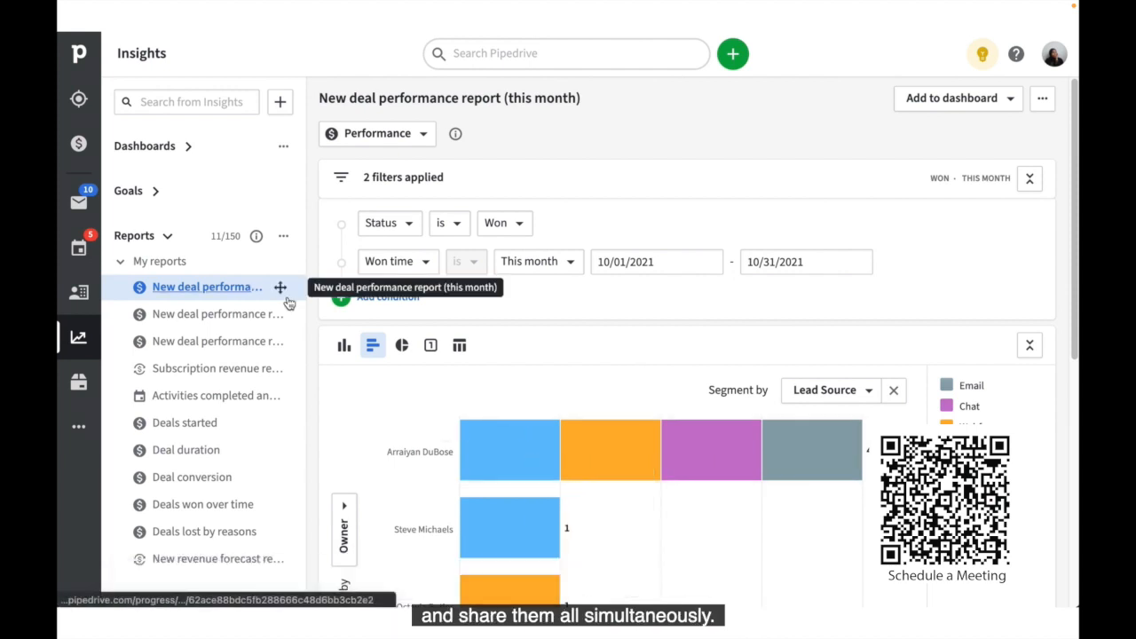
- Open My dashboard and widen the New deal performance report (this month) tile to the dashboard's full width
left_click(188, 146)
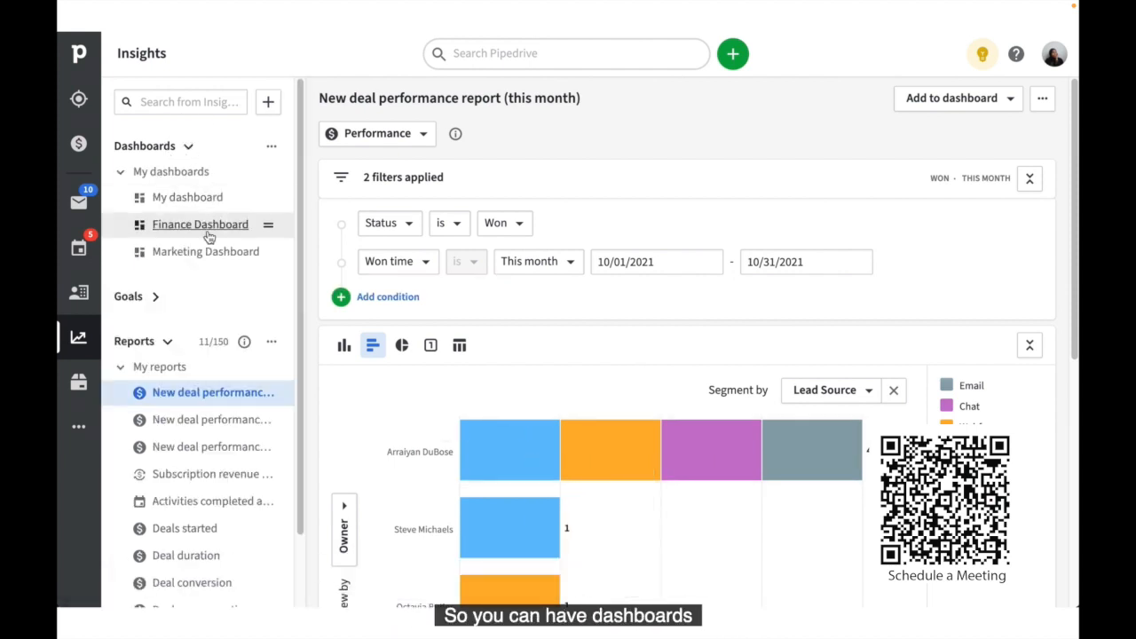
left_click(188, 197)
left_click_drag(676, 449, 1051, 399)
left_click_drag(1030, 160, 976, 231)
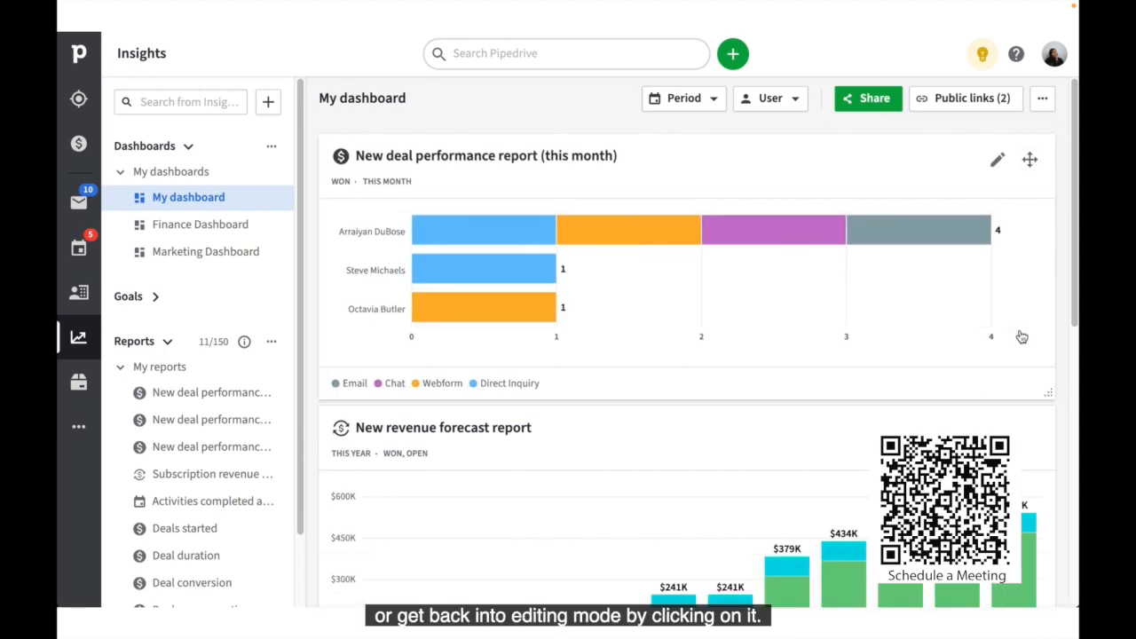
- Review My dashboard's reports and add a public link to it named "Shared with marketing"
scroll(1021, 335, "down", 5)
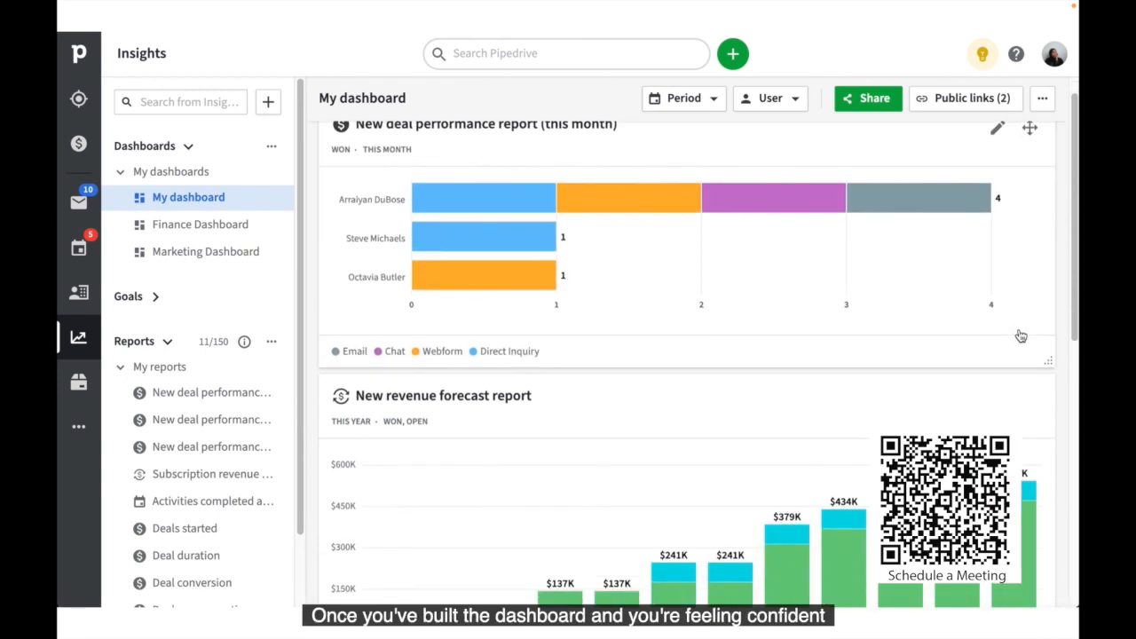
scroll(1021, 335, "up", 5)
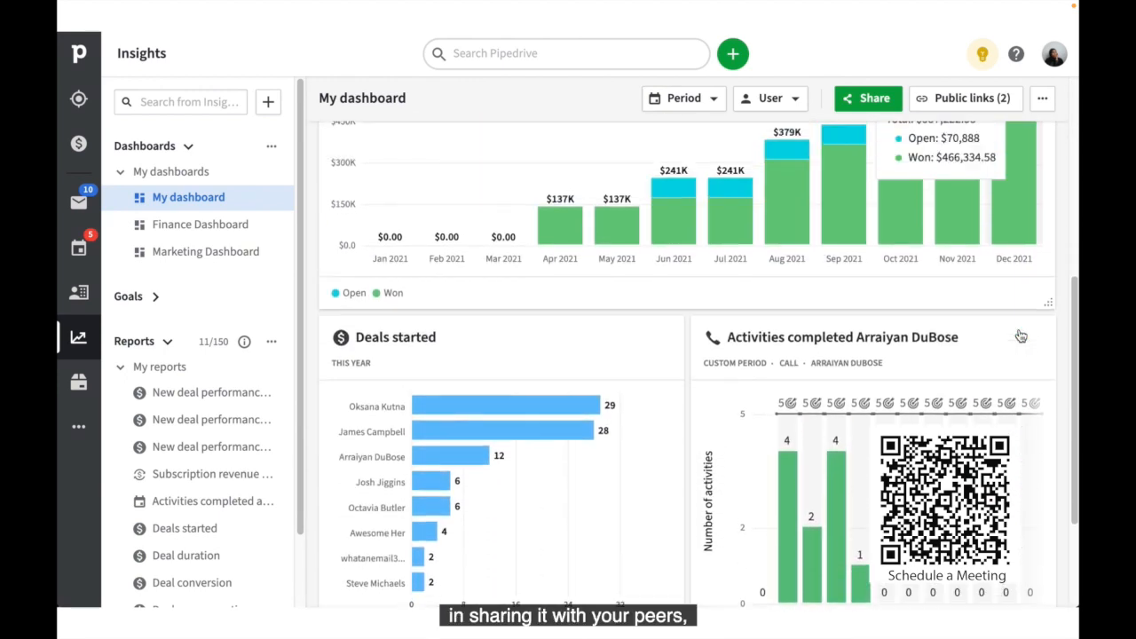
scroll(1021, 335, "up", 2)
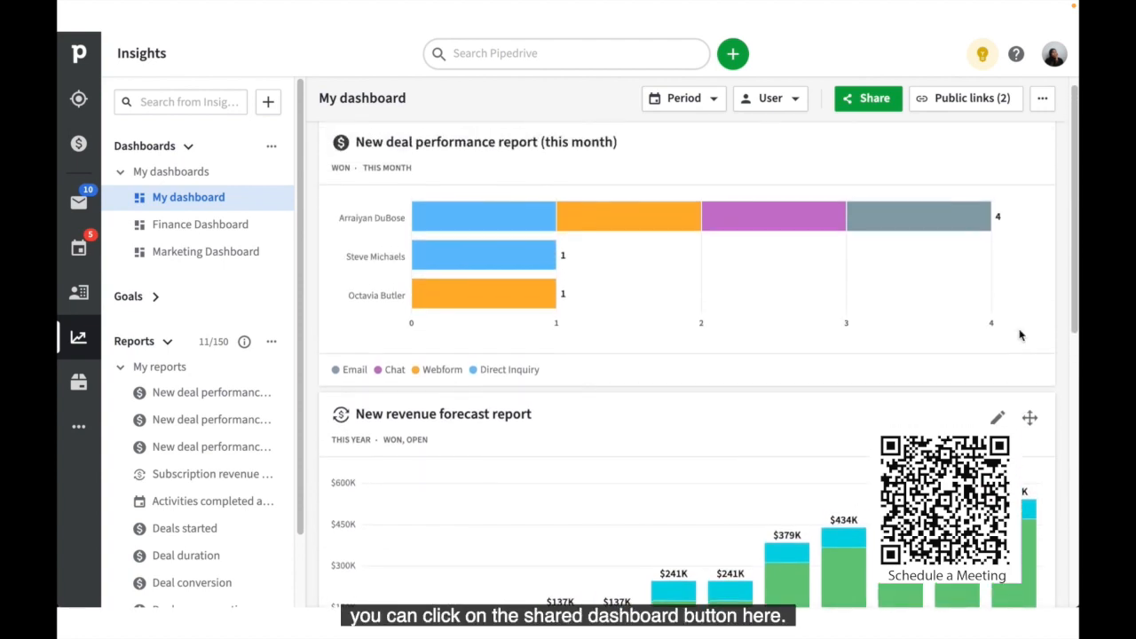
left_click(964, 100)
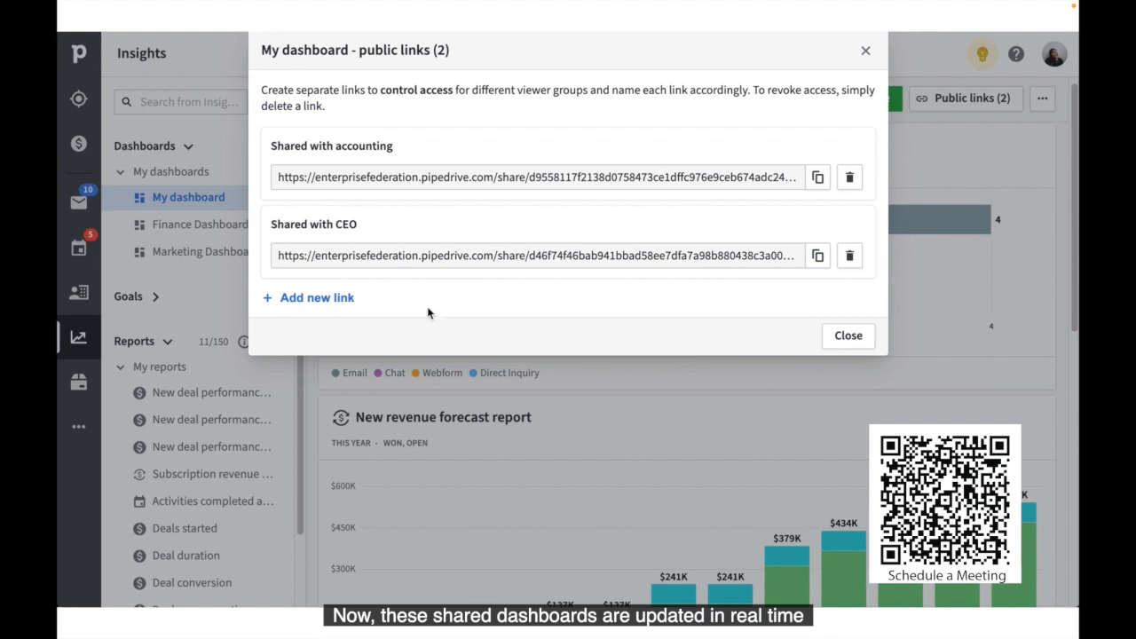
left_click(341, 299)
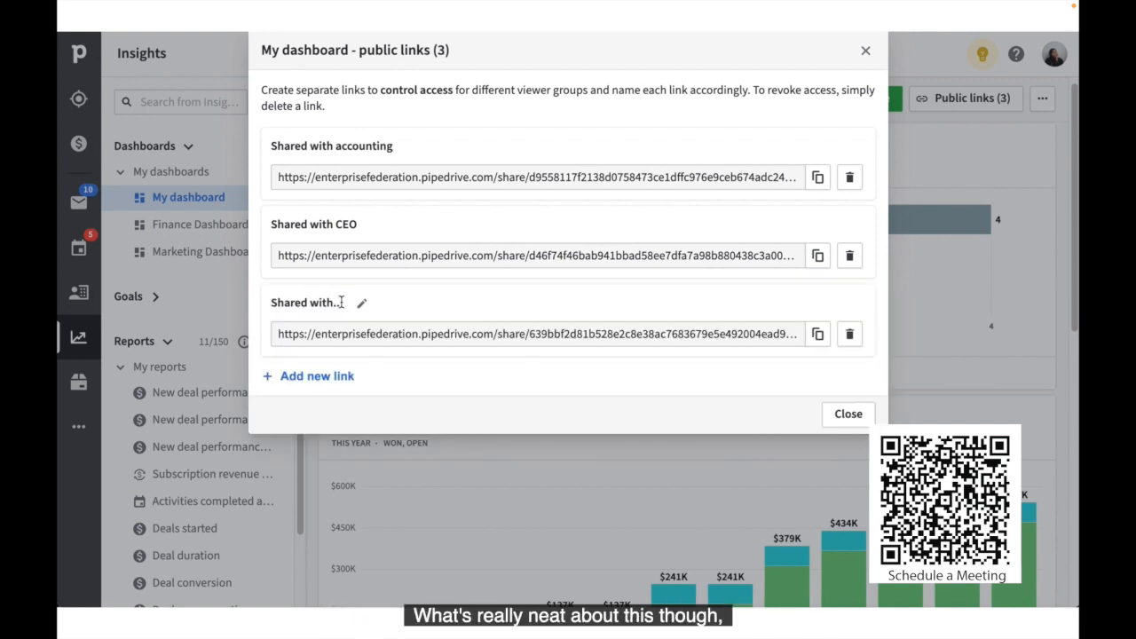
left_click(361, 303)
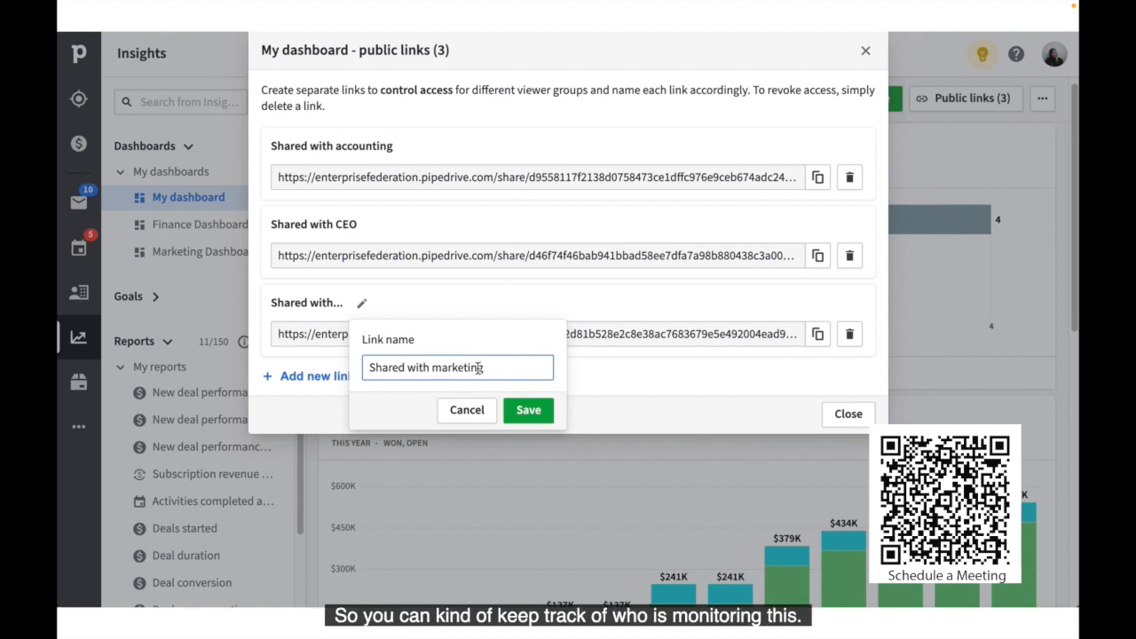
left_click(533, 413)
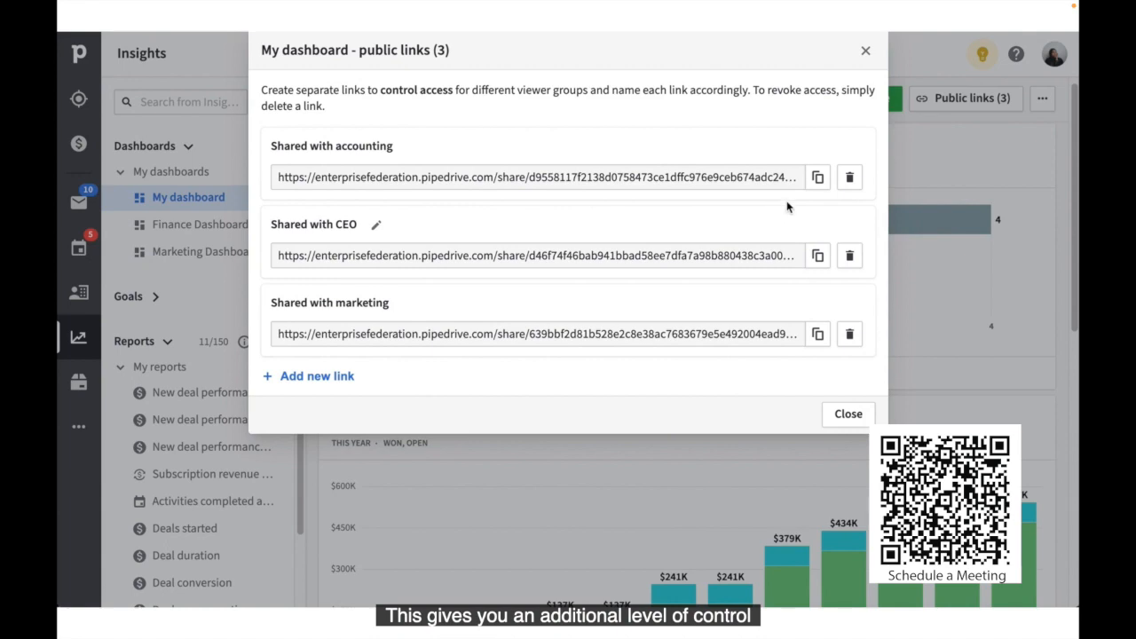
- Delete the dashboard's "Shared with accounting" public link
left_click(849, 186)
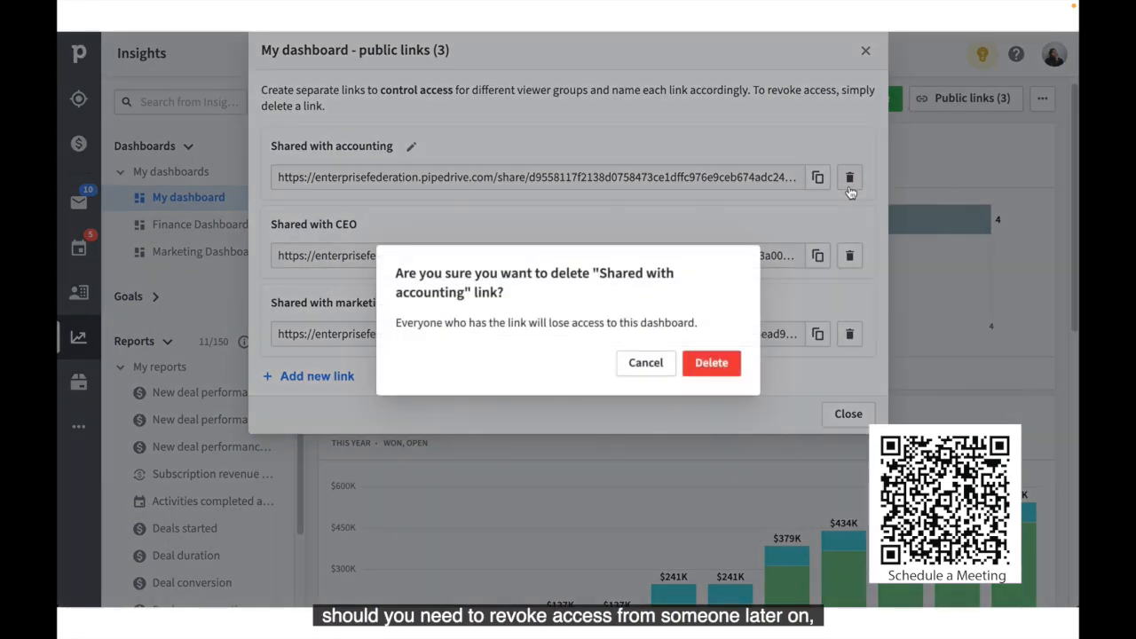
left_click(729, 373)
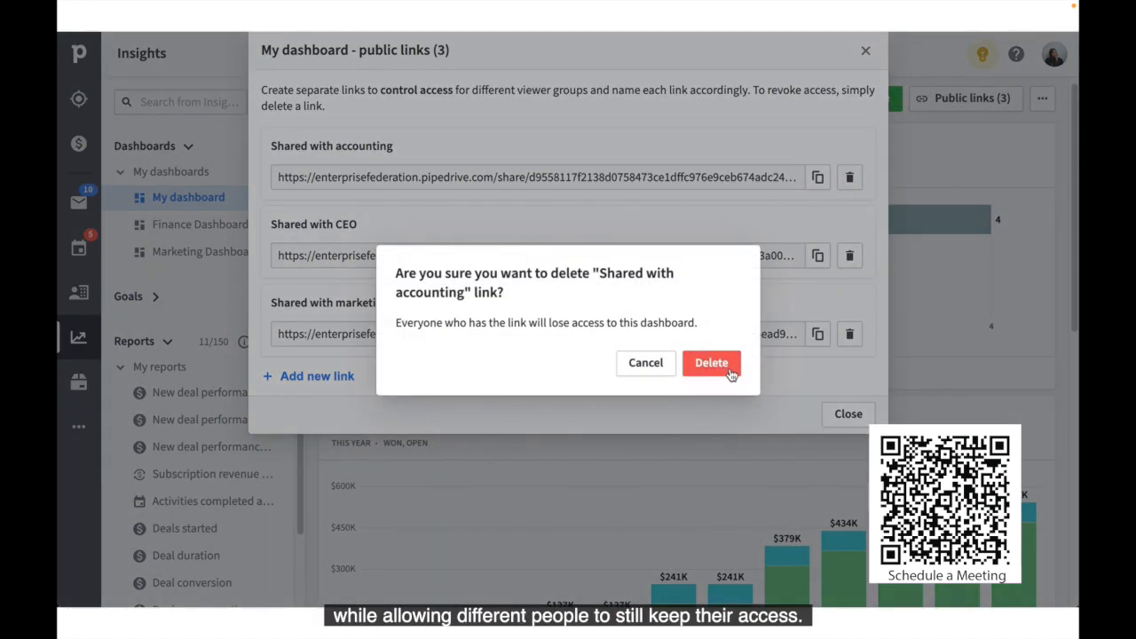
- Close the public links list and review the reports in My dashboard's shared public view
left_click(844, 347)
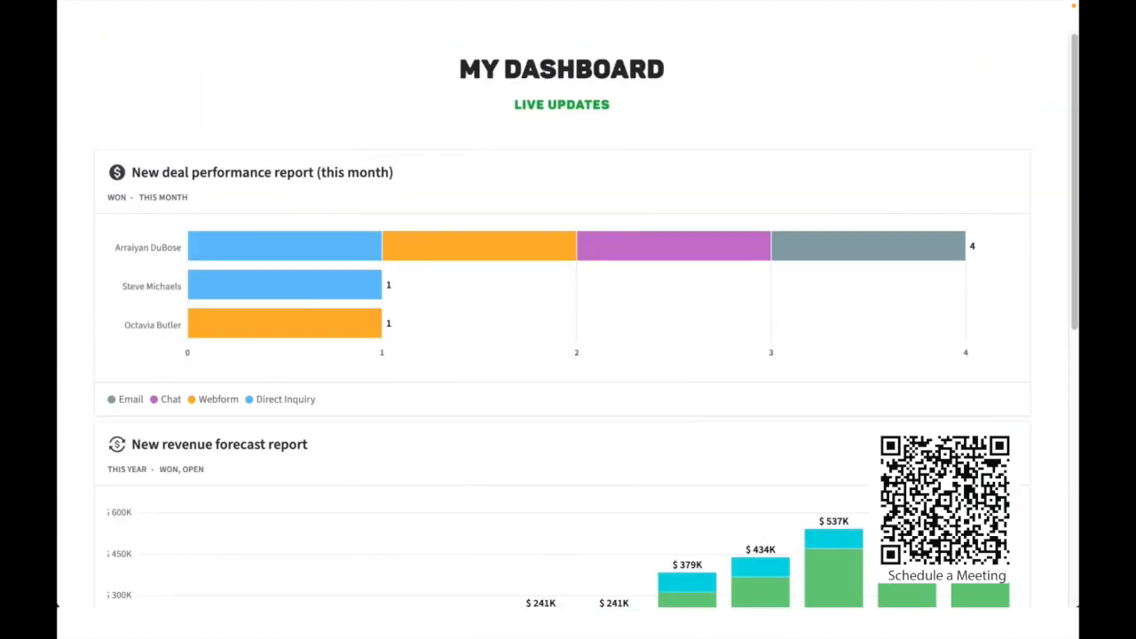
scroll(568, 319, "down", 4)
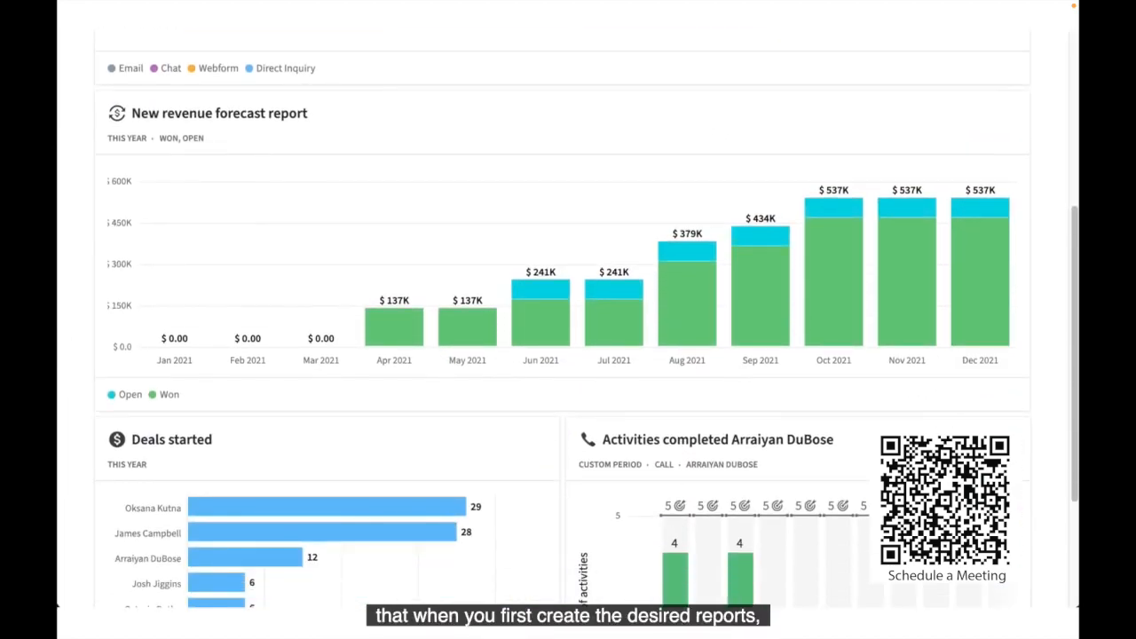
scroll(568, 319, "down", 2)
scroll(568, 320, "up", 6)
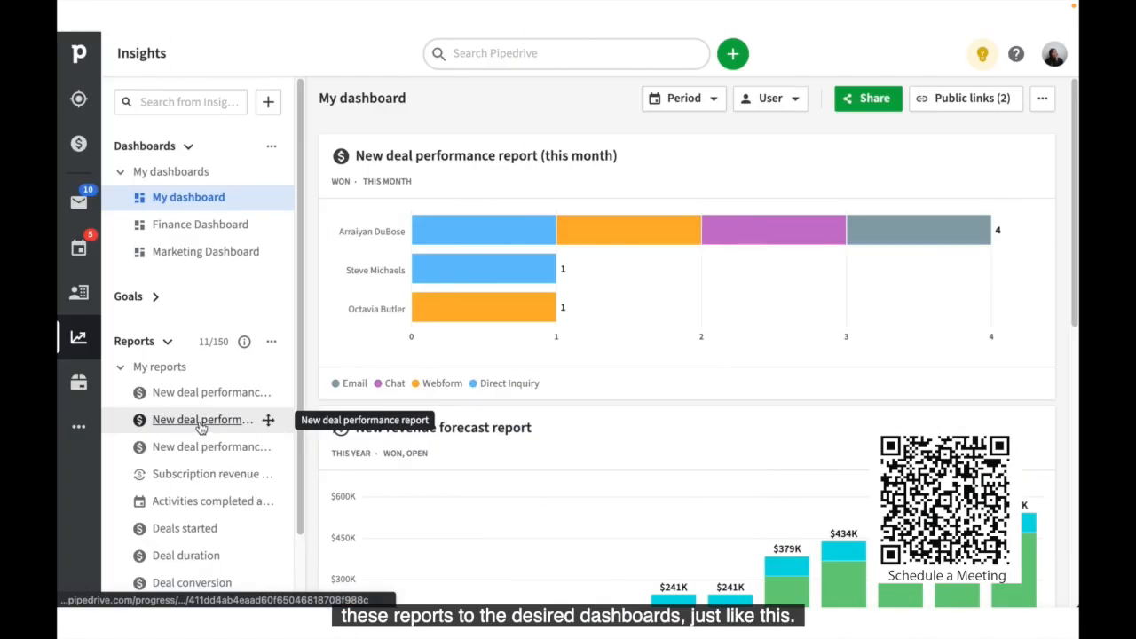
- Add the New deal performance report at the top of My dashboard and widen its tile to the dashboard's full width
left_click_drag(190, 420, 482, 251)
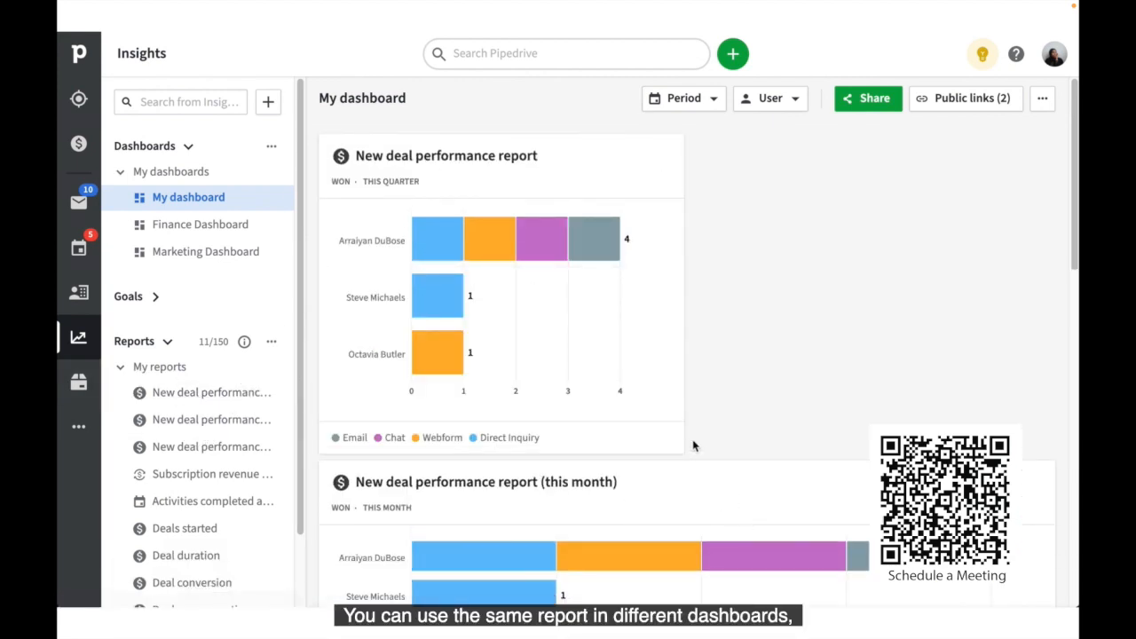
left_click_drag(680, 450, 1055, 453)
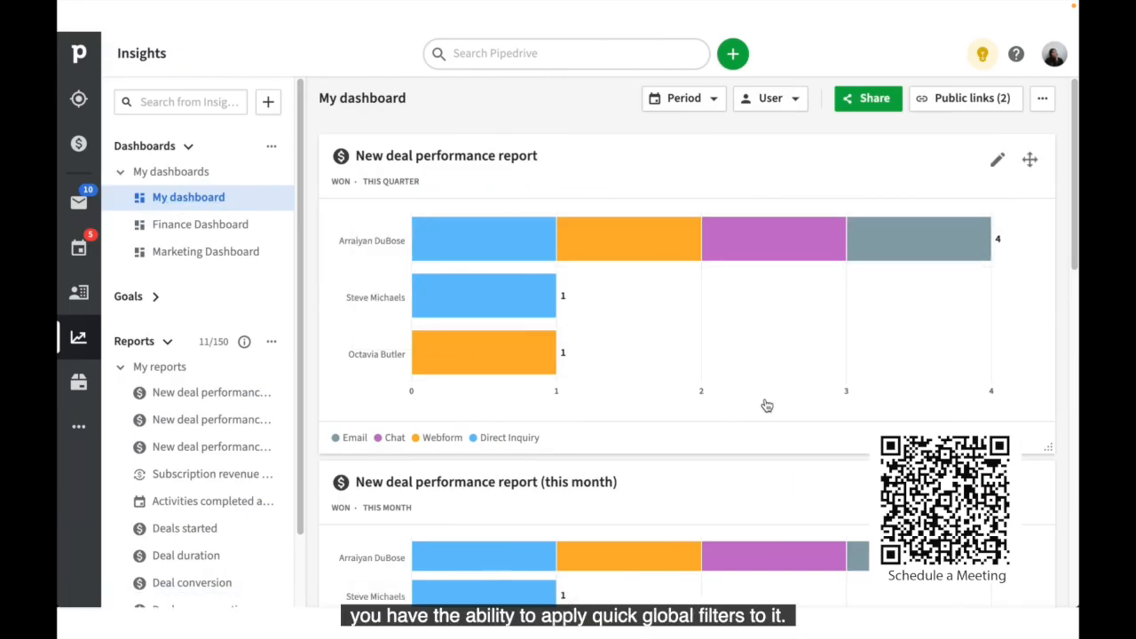
- Review the reports on My dashboard and the users and teams offered by its user filter
scroll(692, 355, "down", 3)
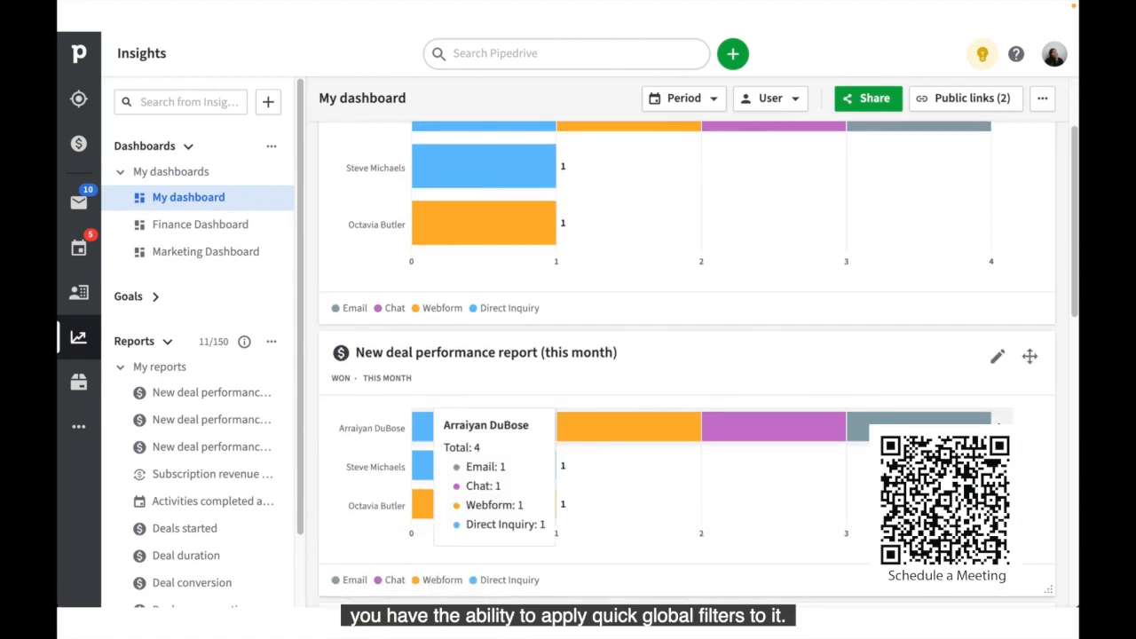
scroll(693, 355, "down", 5)
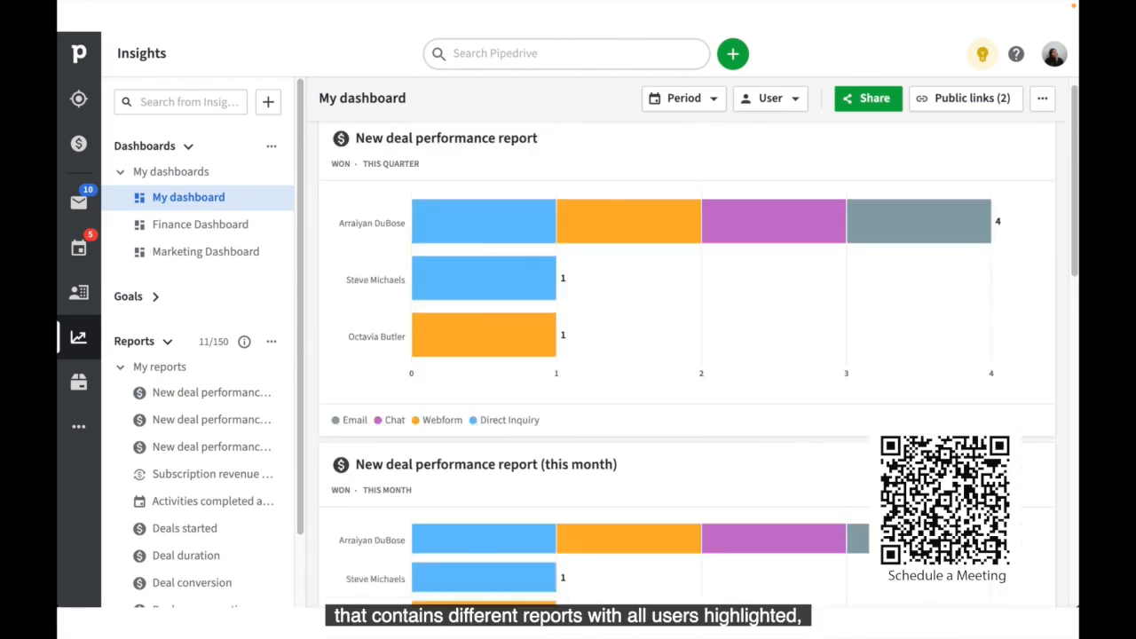
scroll(692, 355, "up", 1)
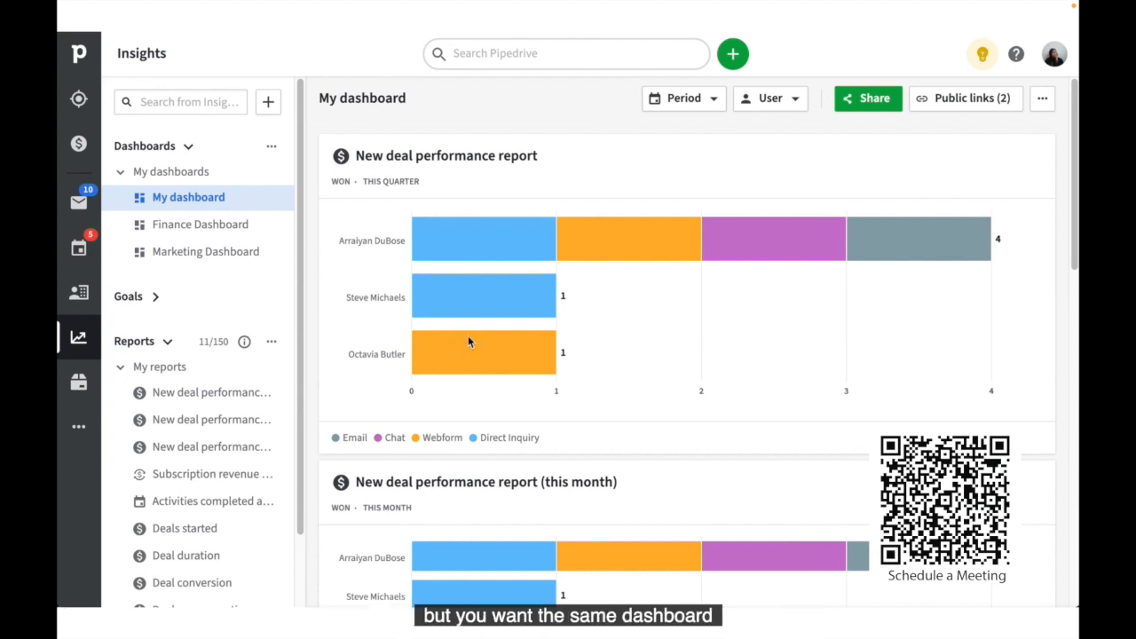
left_click(800, 98)
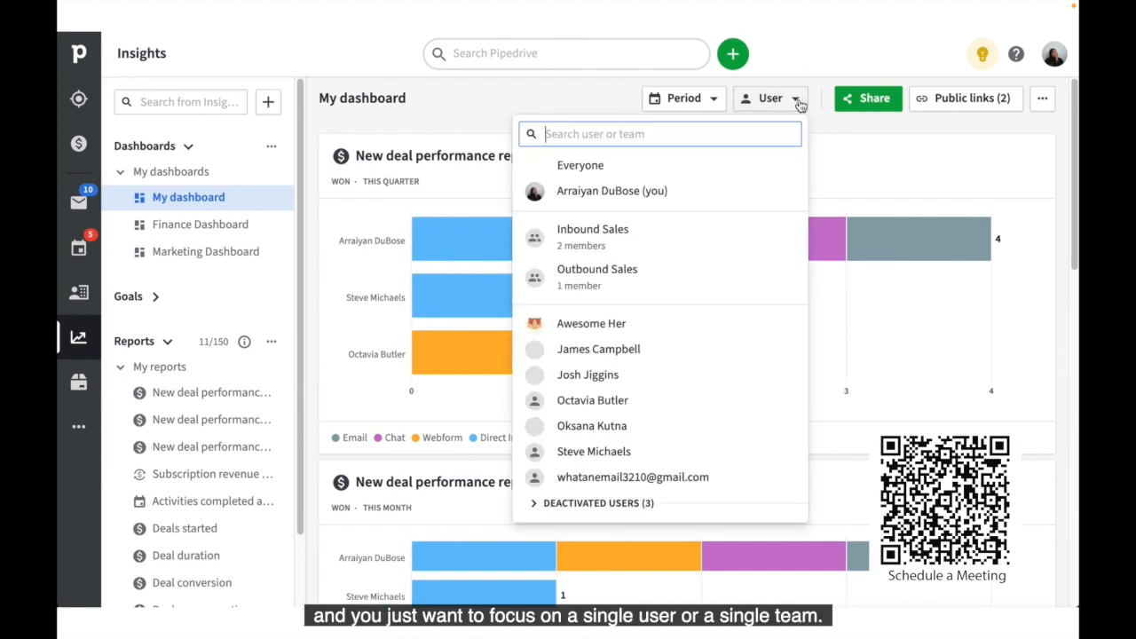
left_click(761, 200)
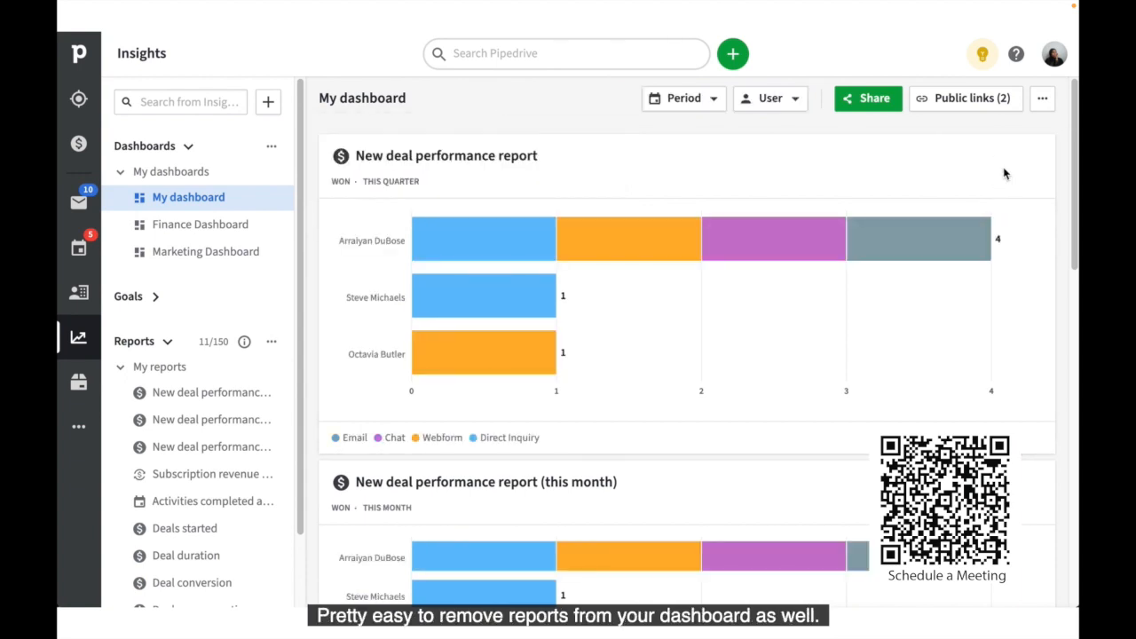
- Remove the New deal performance report tile from My dashboard
left_click_drag(1028, 160, 878, 579)
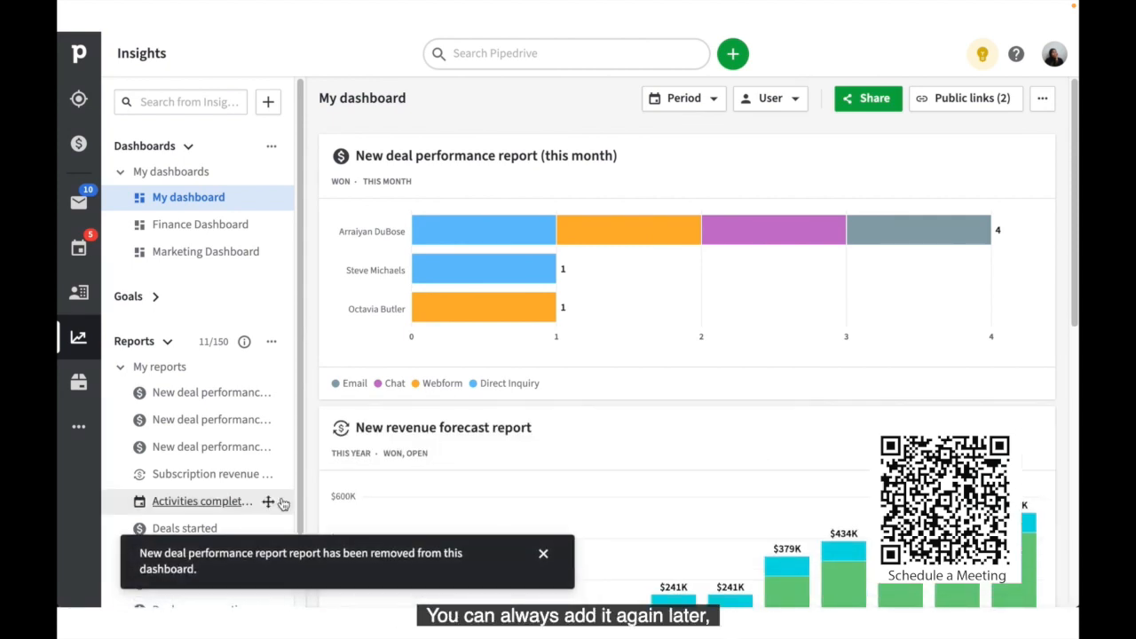
- Delete the "New deal performance report (this month)" report from My reports and return to My dashboard
left_click(211, 393)
left_click(1042, 98)
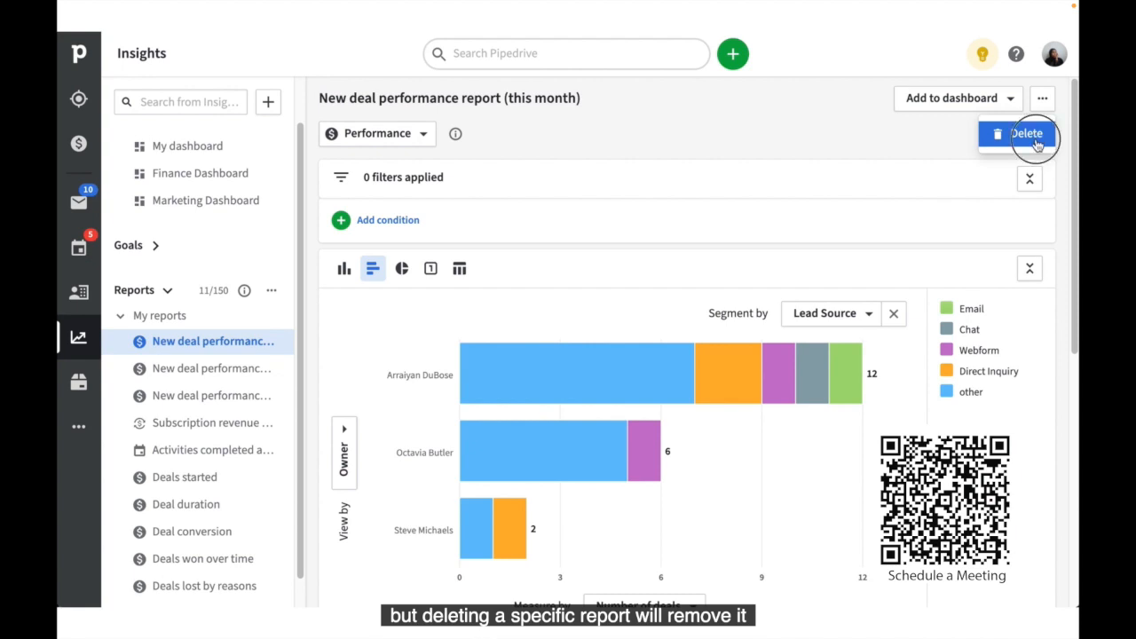
left_click(1026, 134)
left_click(735, 373)
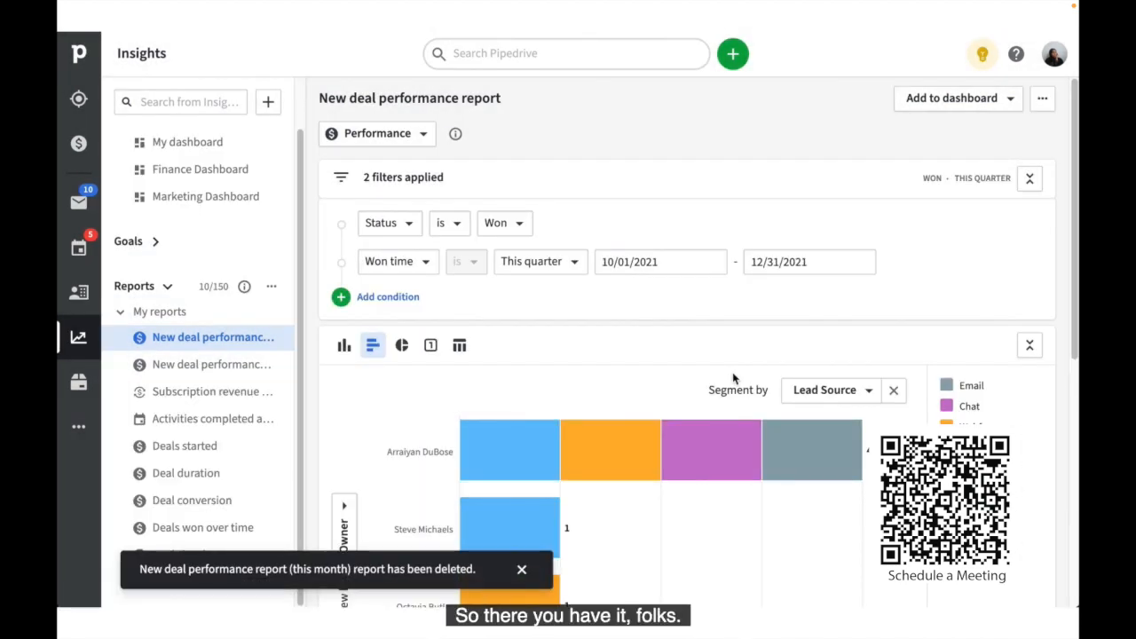
left_click(247, 148)
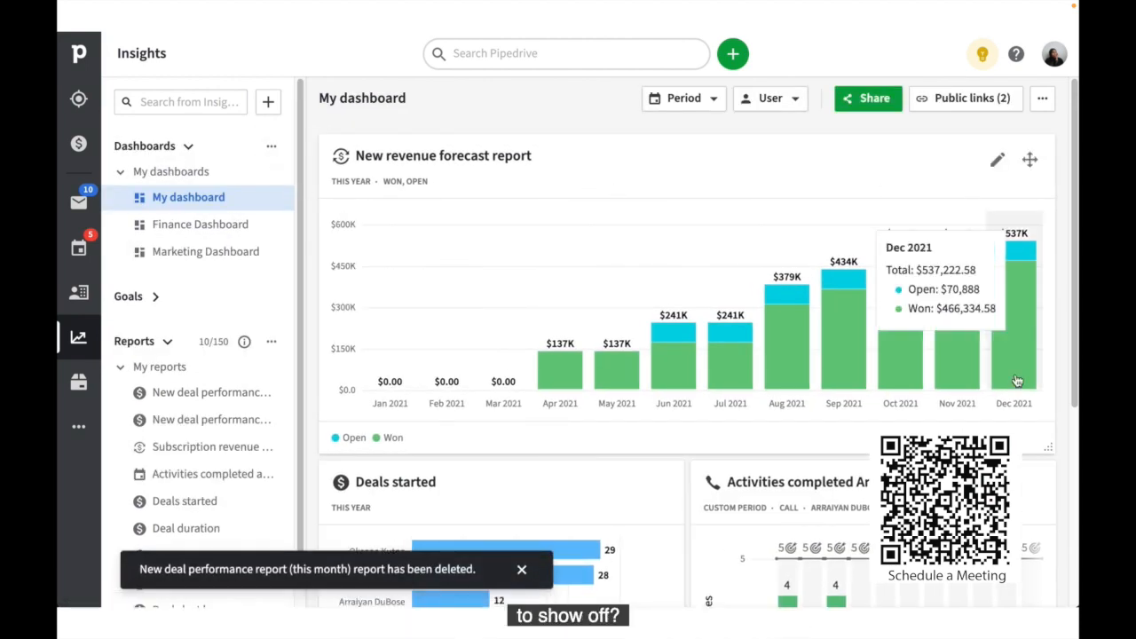